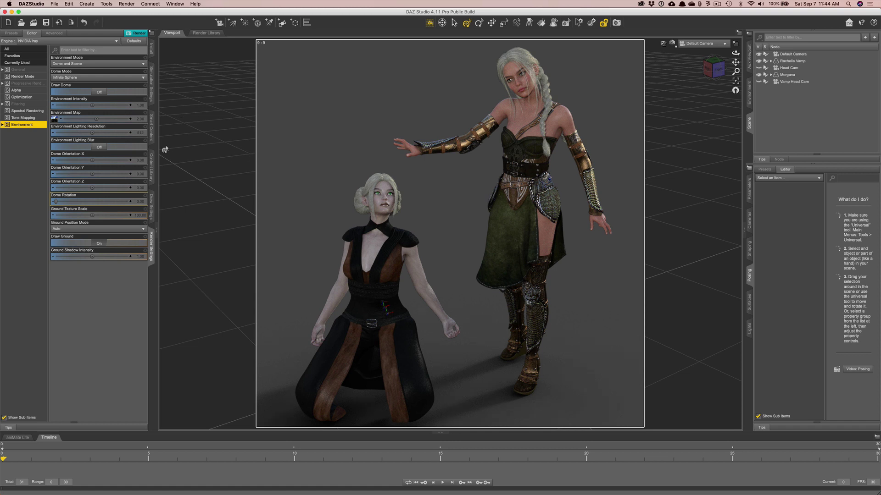
- Bring up the Content Library and review the 100 Must Have Expressions product pages for Genesis 8 Female and Male in Safari
left_click(151, 166)
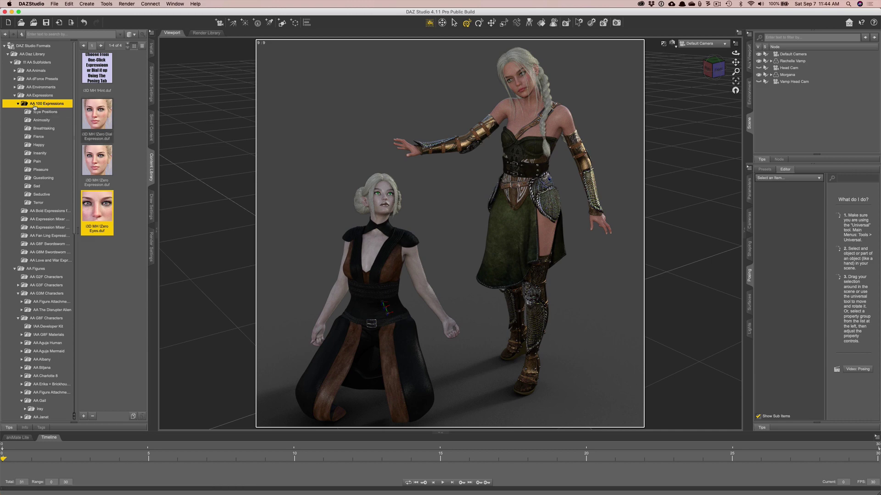
key("ctrl+Up")
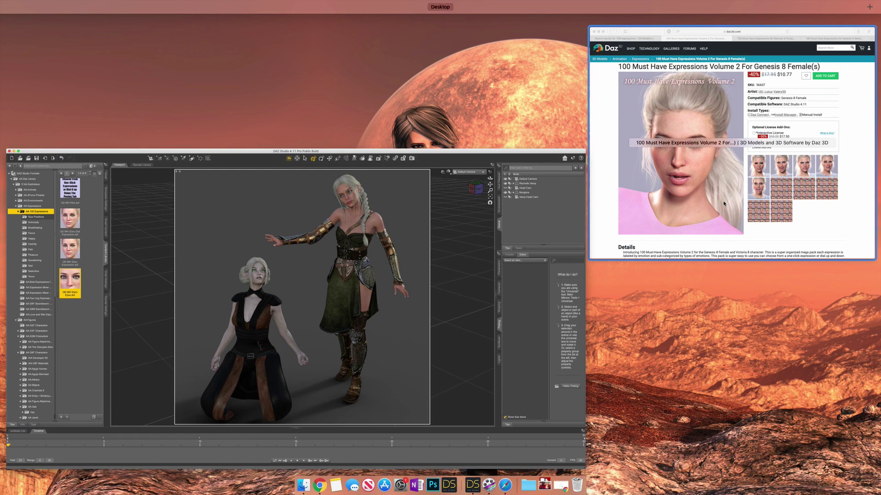
left_click(665, 137)
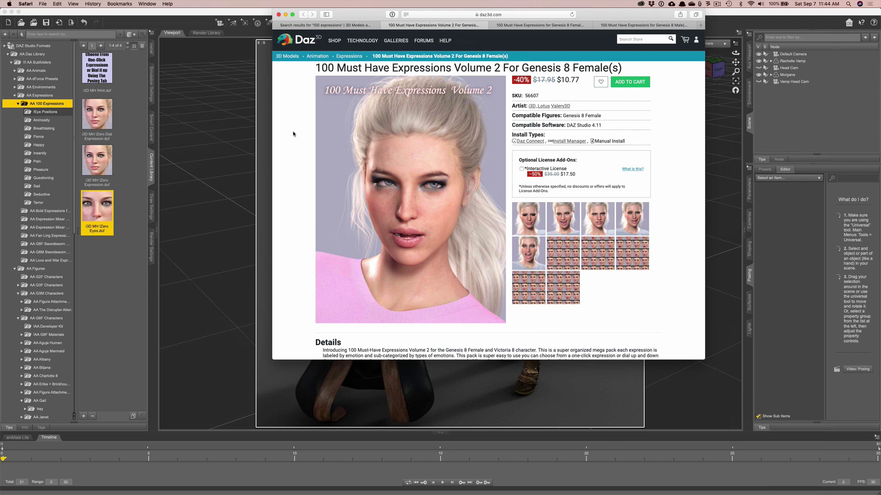
left_click(510, 26)
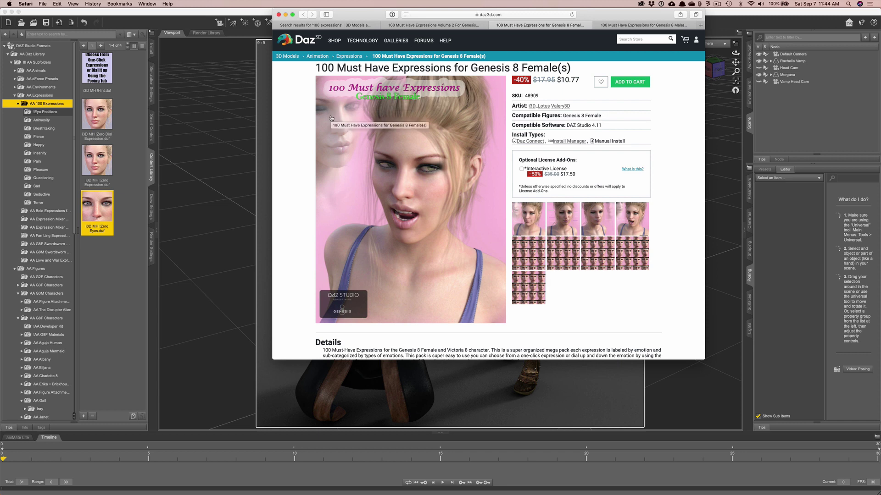
left_click(610, 27)
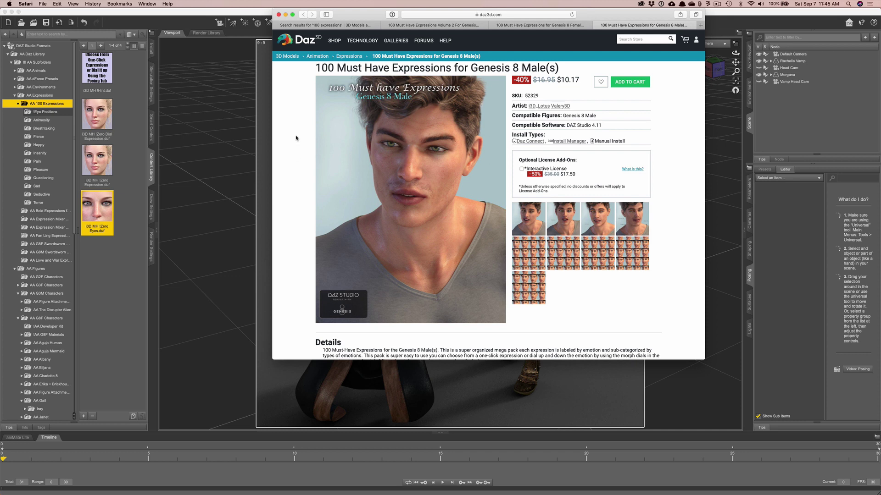
left_click(417, 27)
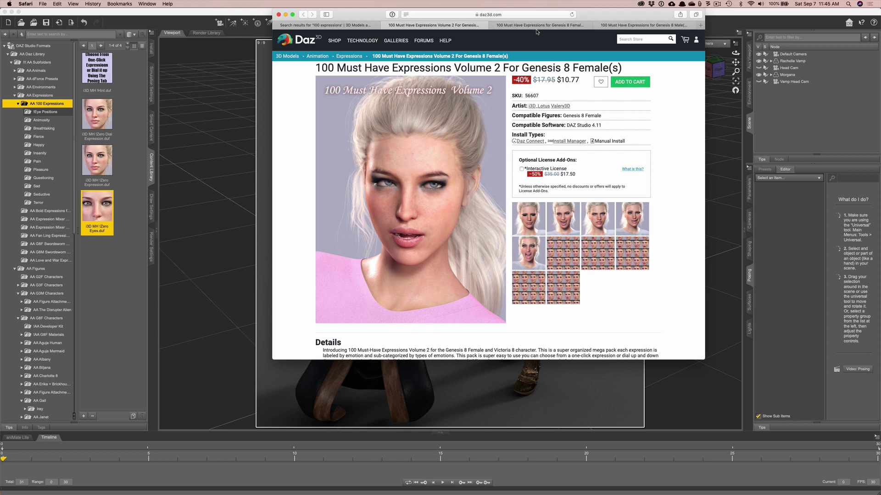
left_click(537, 28)
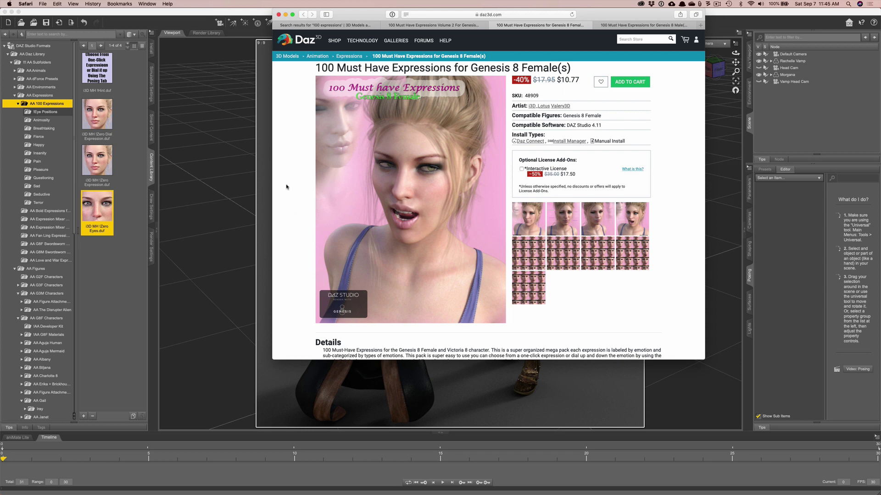
key("super+m")
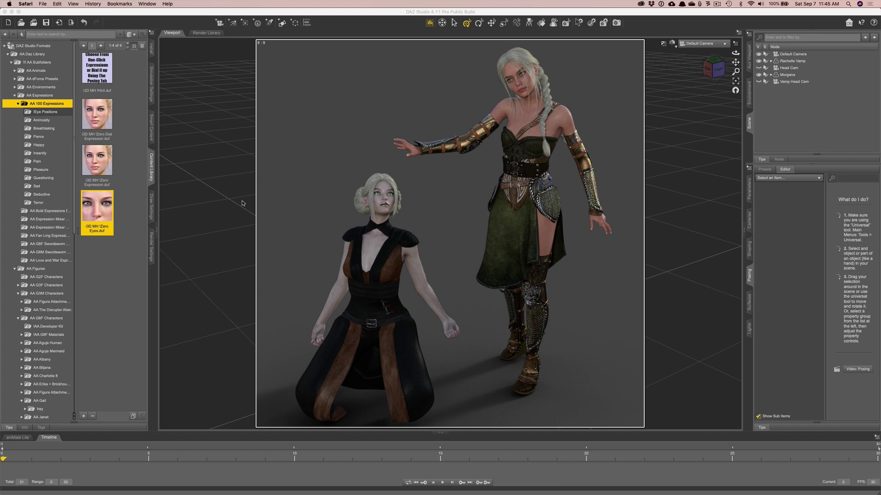
- Expand the Rachelle Vamp and Morgana figures in the scene hierarchy to examine their attached items
left_click(771, 61)
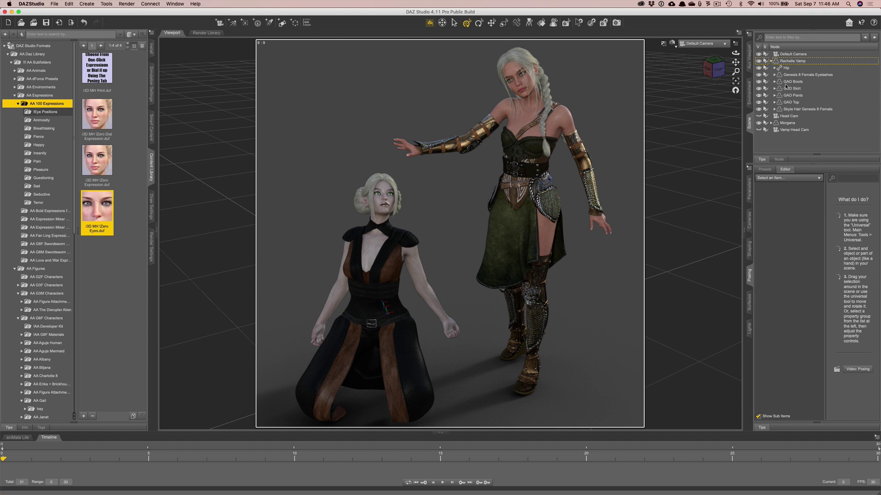
left_click(771, 123)
scroll(772, 128, "down", 3)
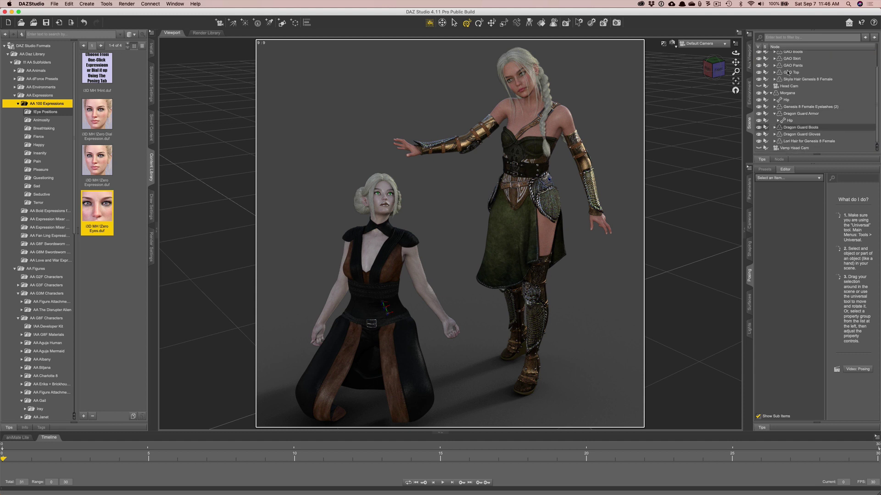
scroll(787, 93, "up", 2)
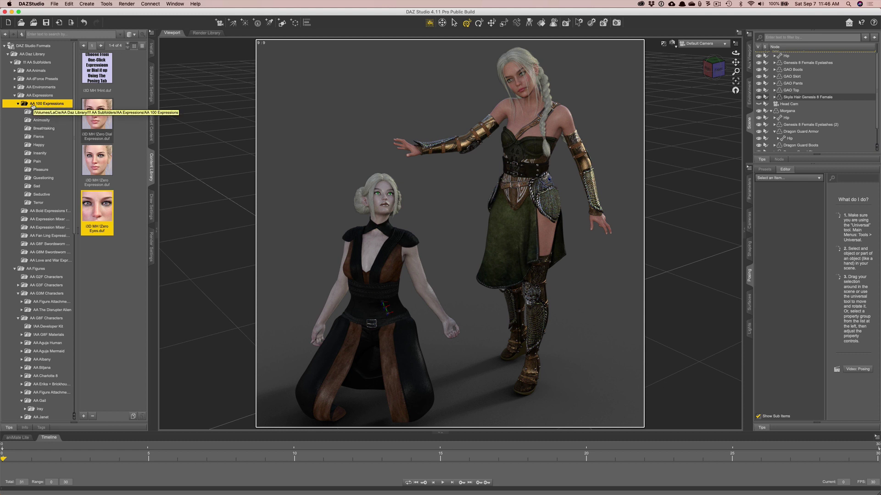
- Examine the original 100 Must Have Expressions folder in My DAZ 3D Library, within the Genesis 8 Female expressions
scroll(59, 209, "down", 1)
scroll(60, 209, "down", 5)
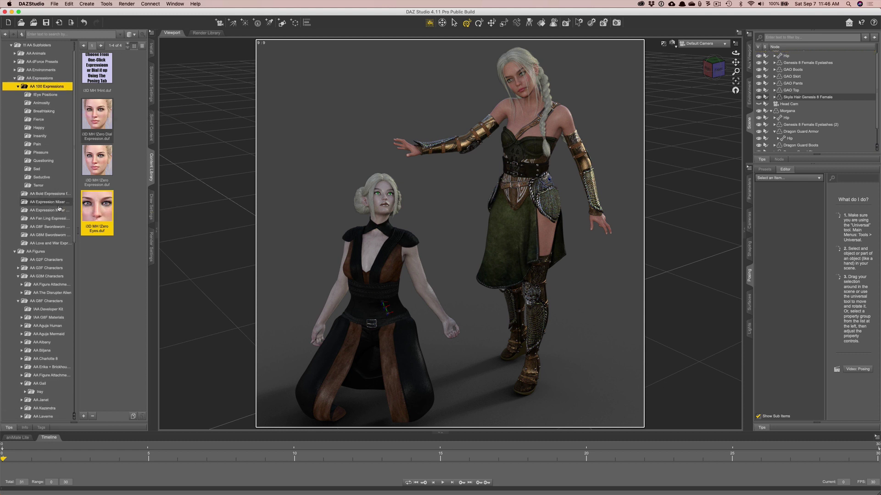
scroll(59, 208, "down", 1)
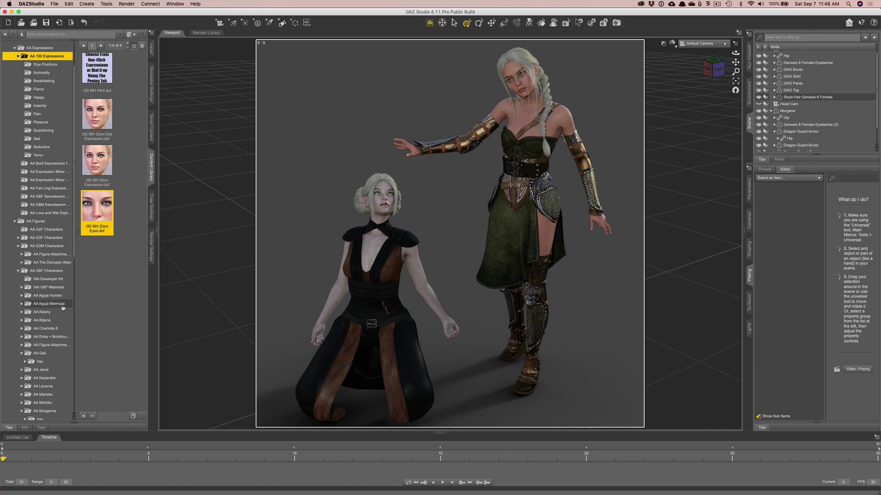
scroll(46, 293, "down", 10)
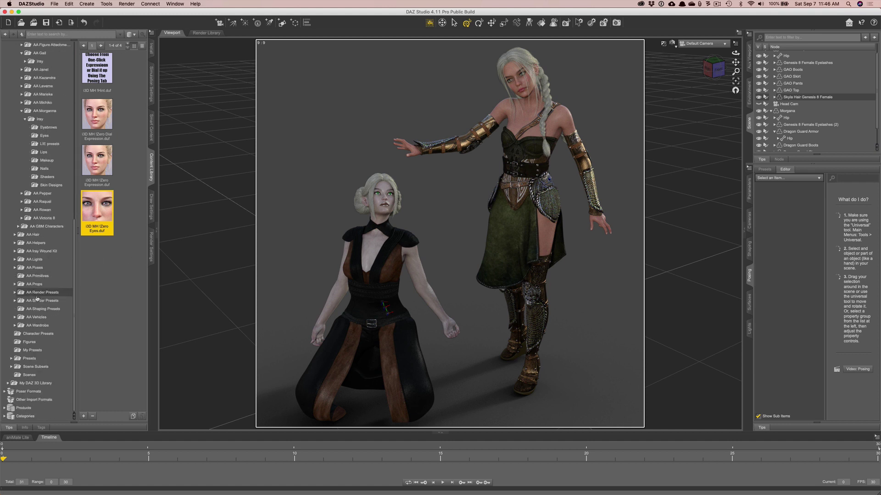
left_click(8, 384)
scroll(13, 335, "down", 8)
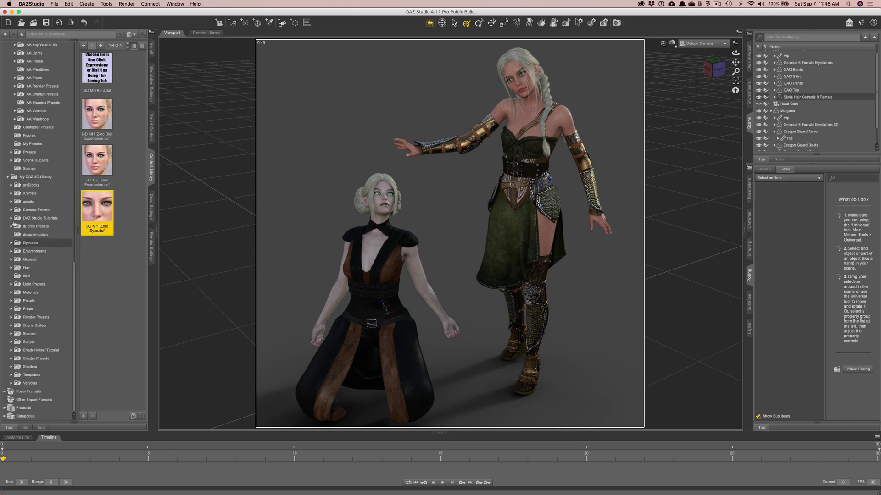
left_click(12, 302)
left_click(15, 276)
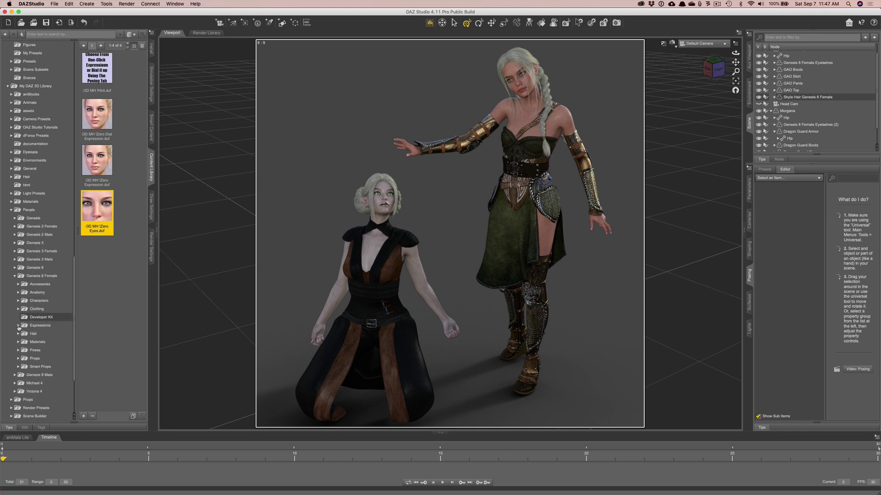
left_click(19, 325)
left_click(34, 334)
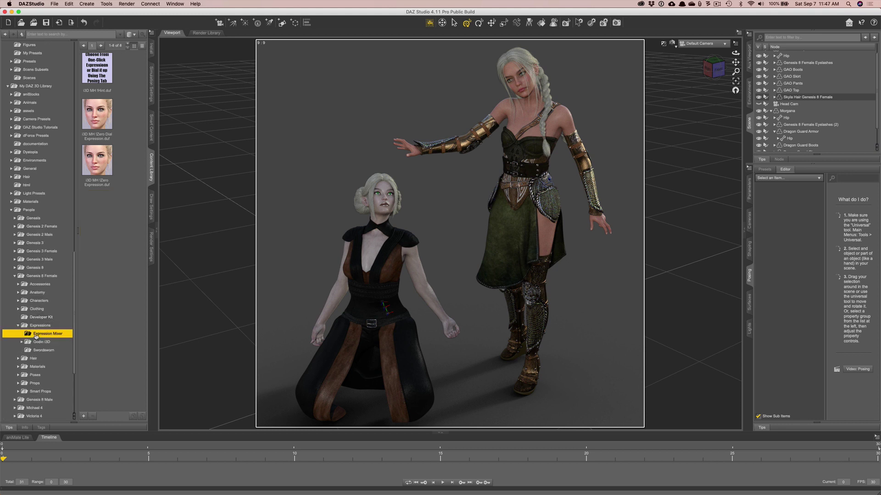
left_click(33, 342)
left_click(22, 342)
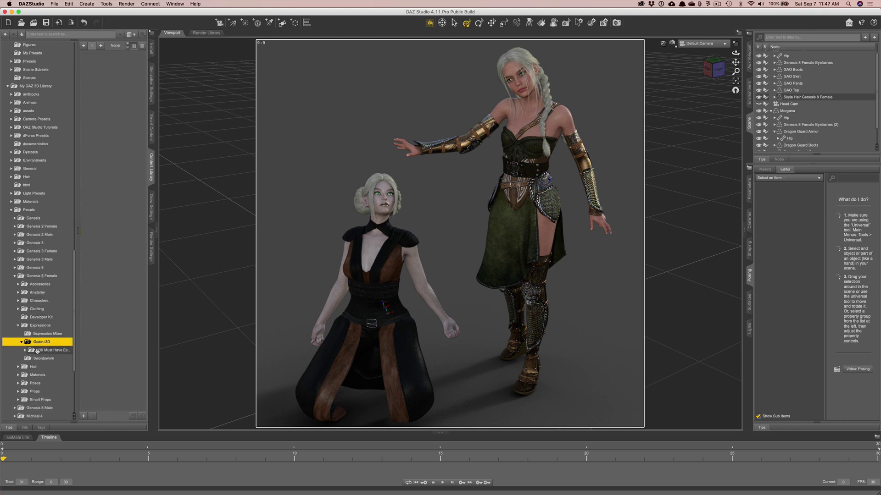
left_click(37, 351)
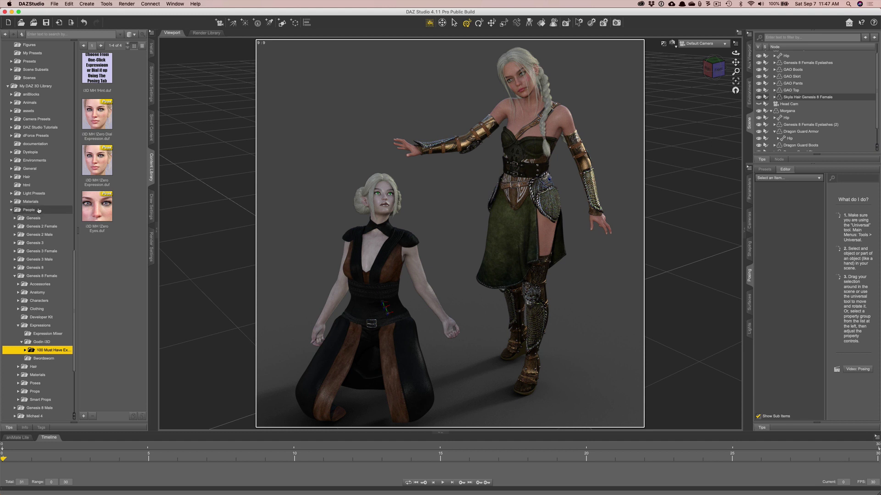
scroll(39, 210, "up", 12)
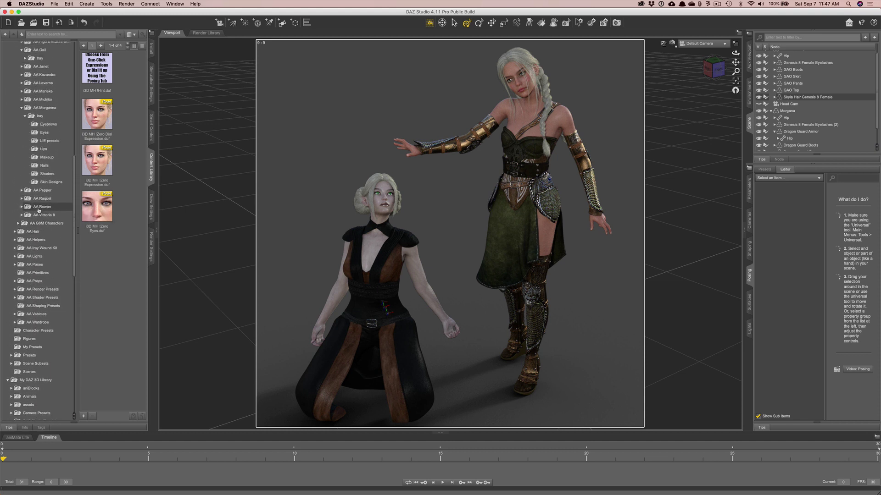
scroll(39, 211, "up", 14)
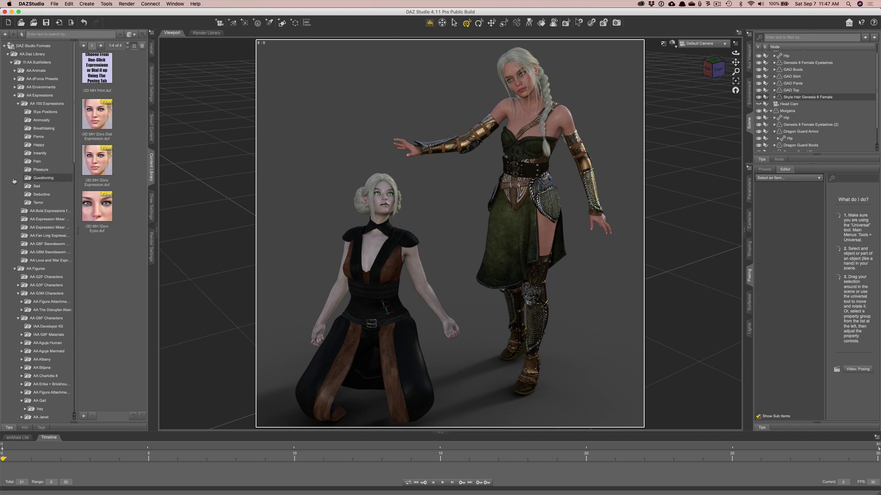
scroll(46, 346, "down", 1)
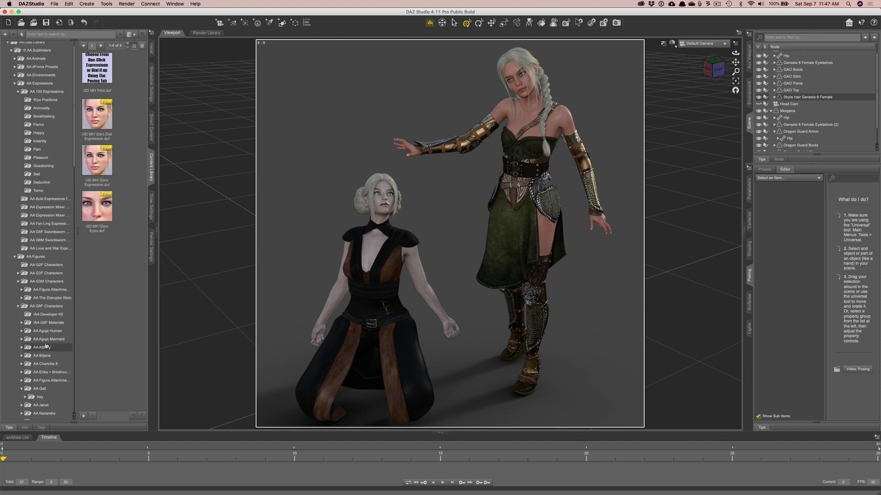
- Collapse the Rachelle Vamp and Morgana hierarchies in the scene and switch the viewport to the Vamp Head Cam
scroll(774, 97, "up", 2)
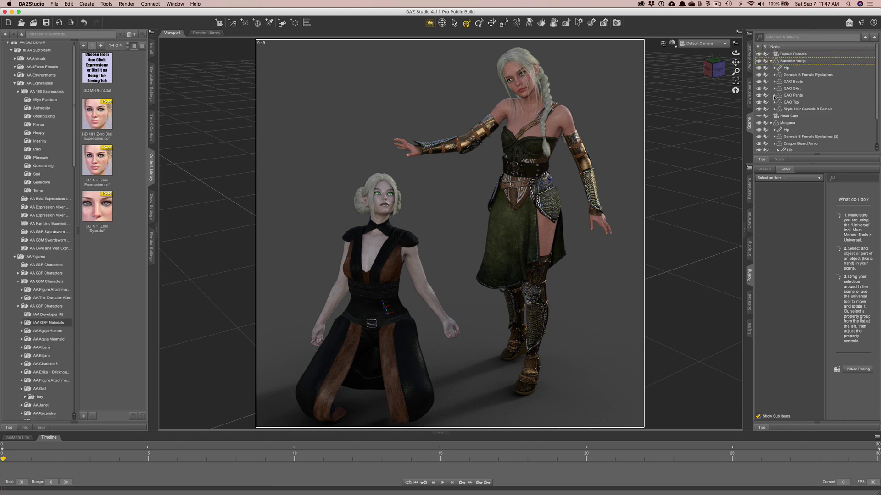
left_click(771, 61)
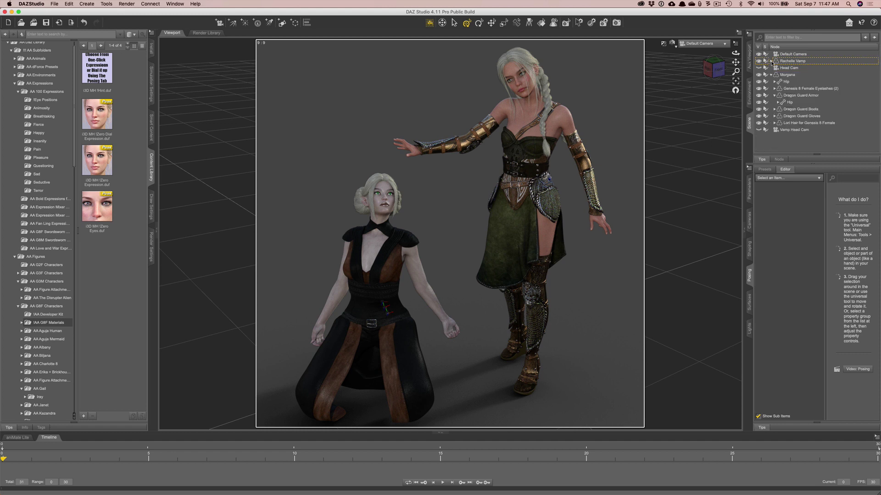
left_click(770, 75)
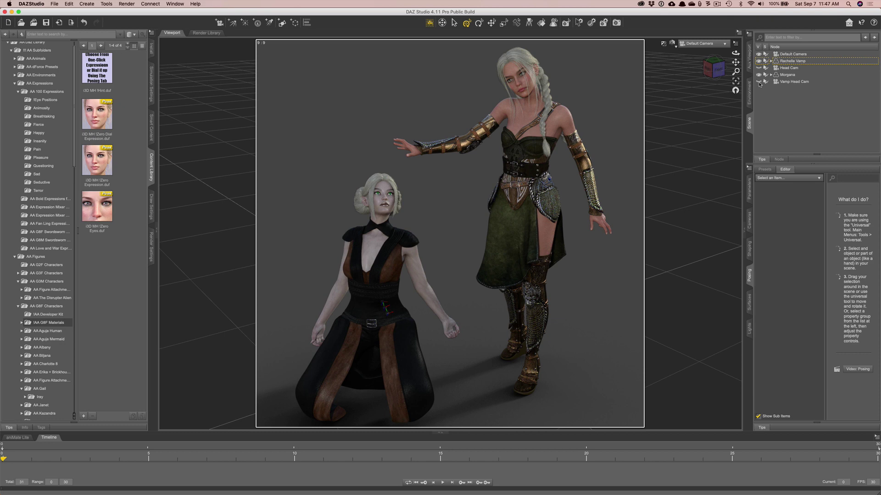
left_click(725, 43)
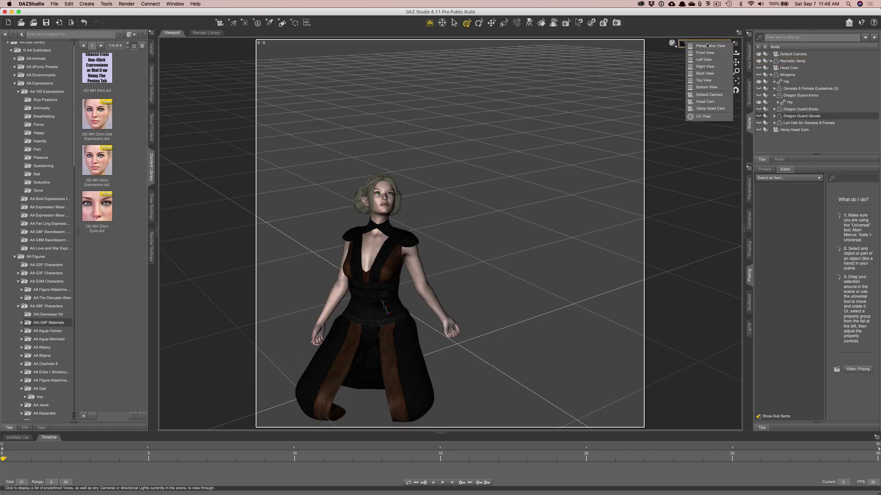
left_click(700, 112)
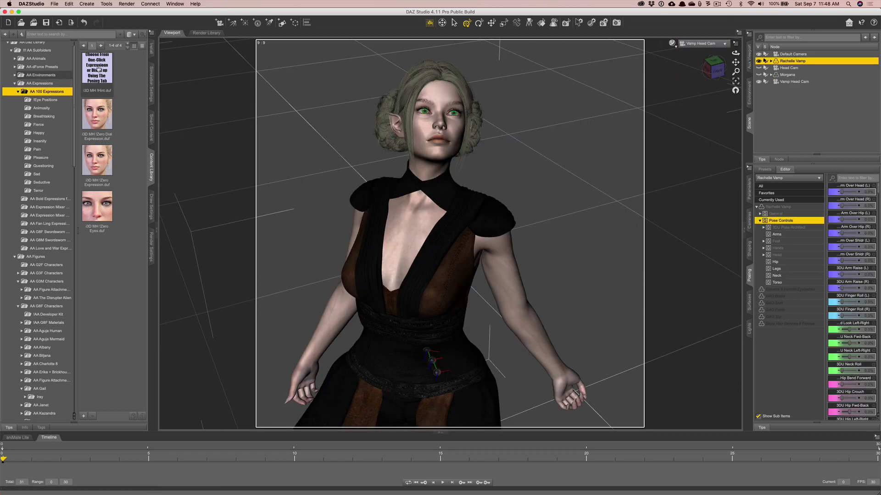
- Apply the i3D MH 05 Eyes preset from the AA 100 Expressions eye positions to the Rachelle Vamp figure
mouse_move(98, 69)
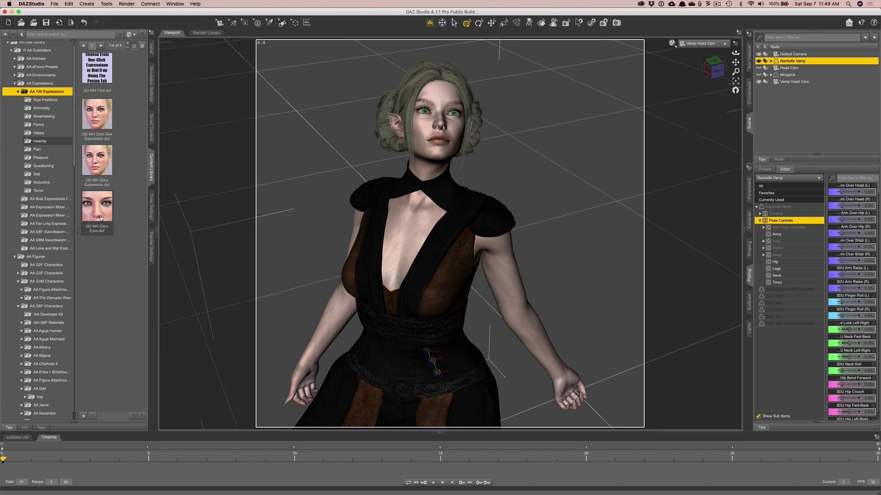
mouse_move(101, 218)
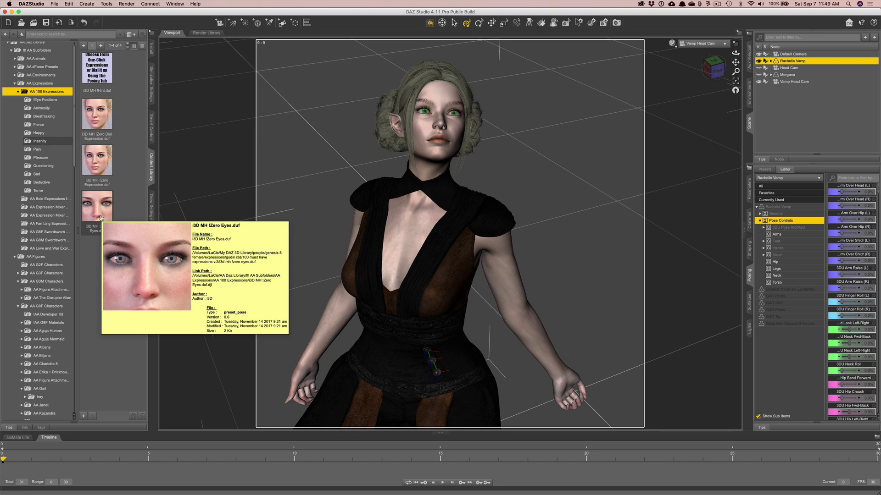
left_click(39, 100)
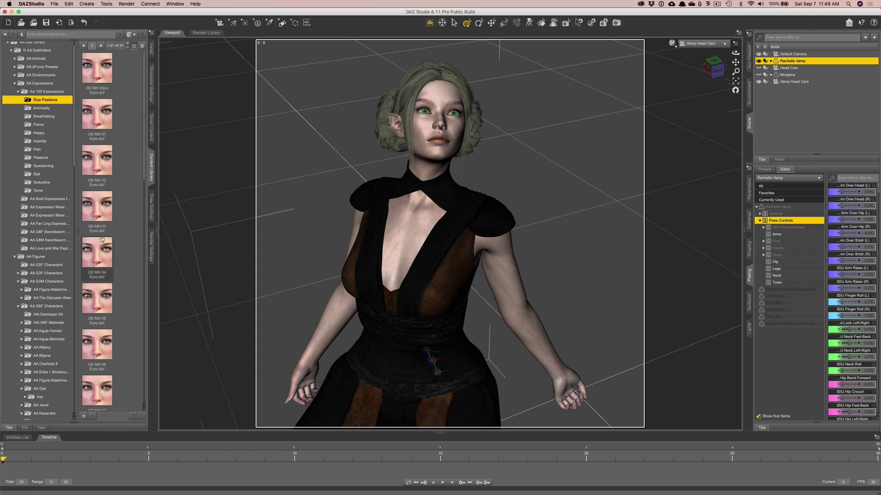
scroll(105, 258, "down", 3)
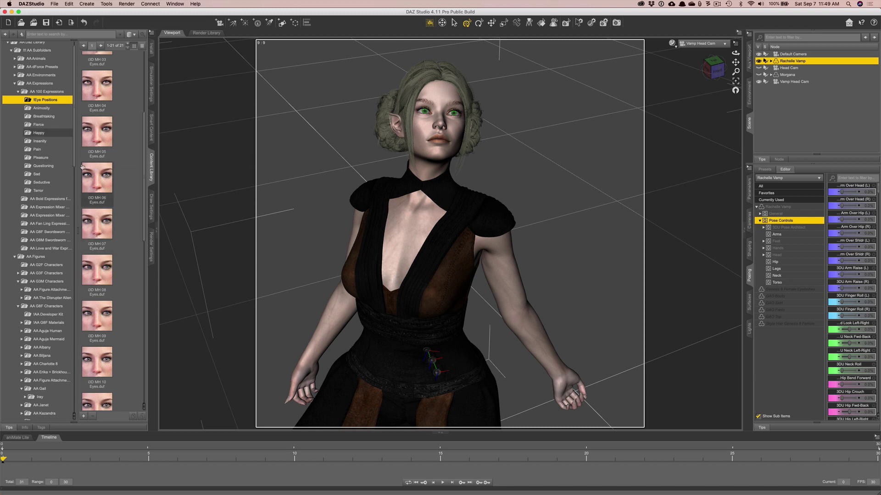
mouse_move(82, 166)
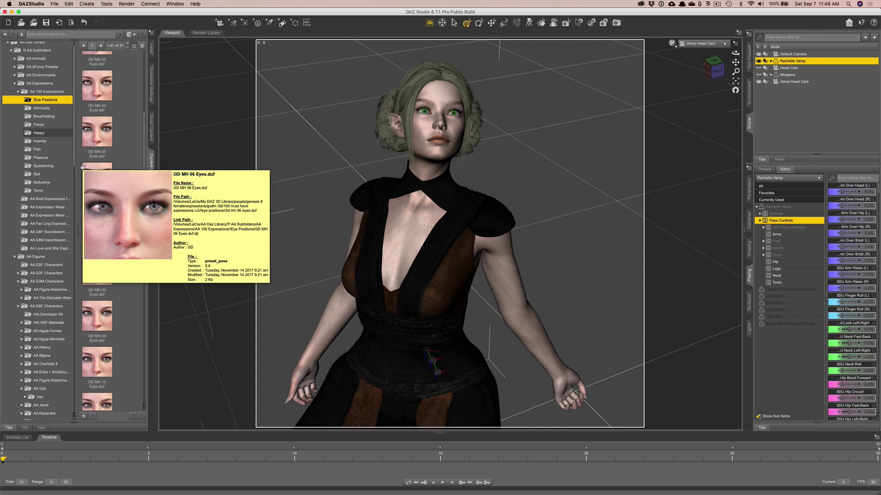
double_click(98, 139)
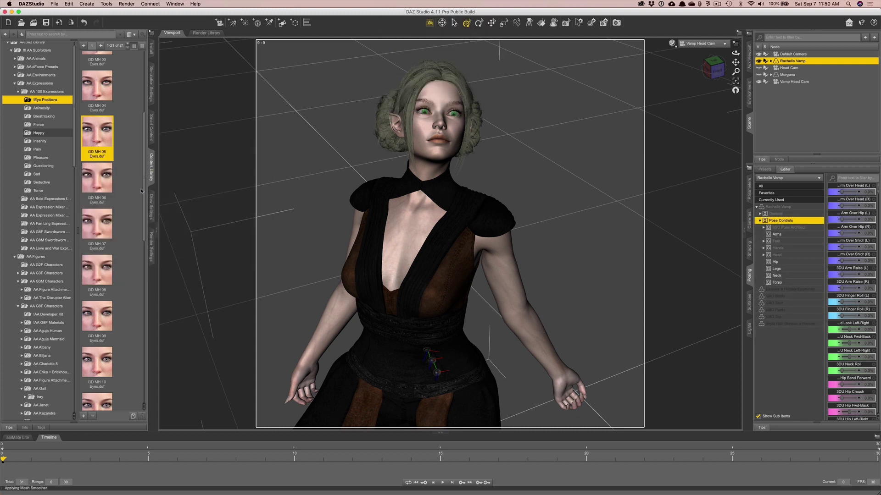
- Set the viewport's draw style to NVIDIA Iray
left_click(671, 43)
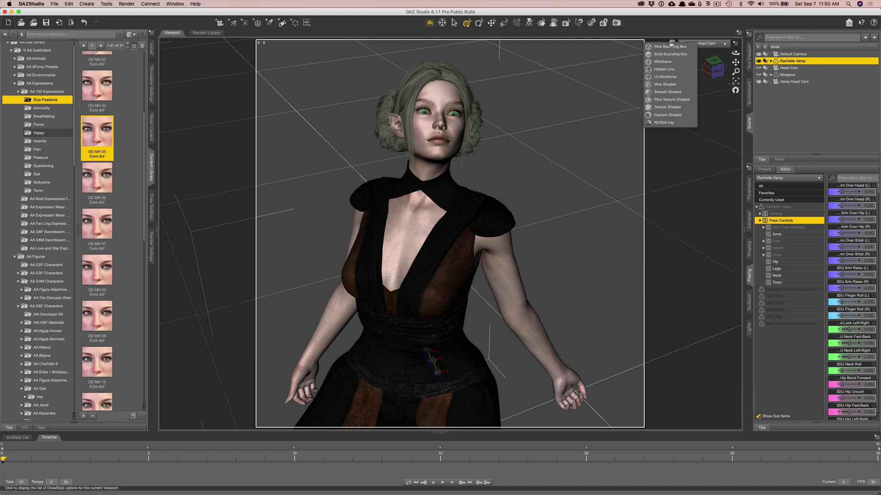
left_click(665, 123)
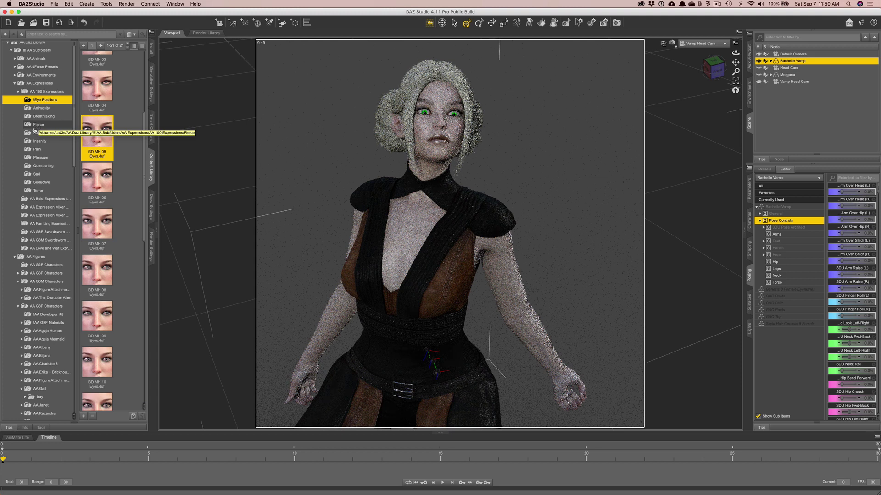
- Apply the i3D MH 06 Eyes preset to Rachelle Vamp and show the zero presets in the AA 100 Expressions folder
double_click(97, 184)
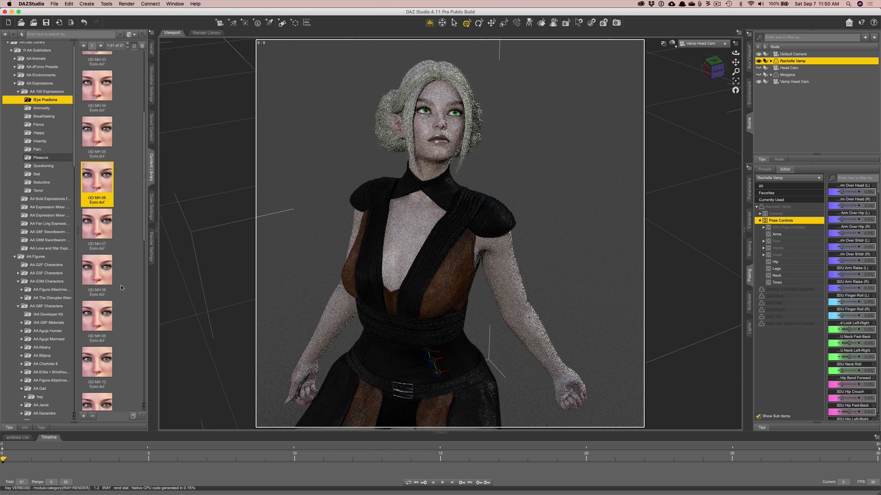
left_click(42, 92)
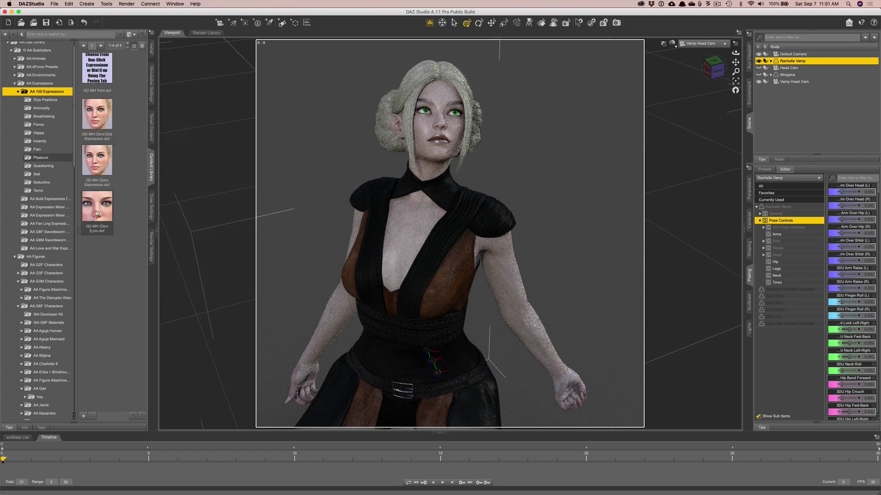
mouse_move(96, 213)
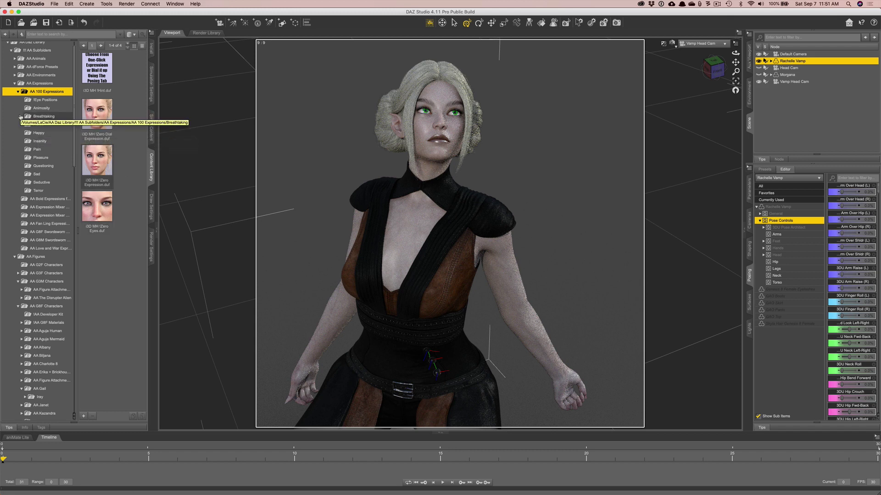
- Browse several expression categories and apply the IG100V2 Fierce Don't Mess with Me expression to Rachelle Vamp
left_click(40, 183)
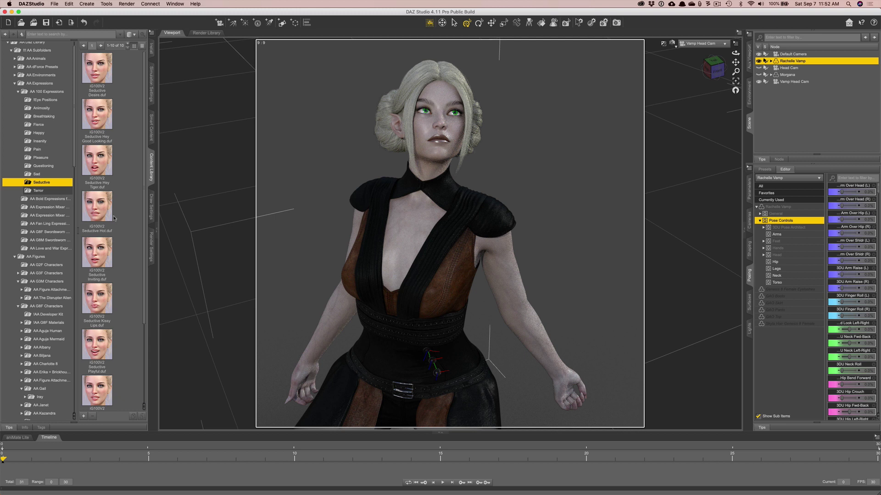
left_click(40, 126)
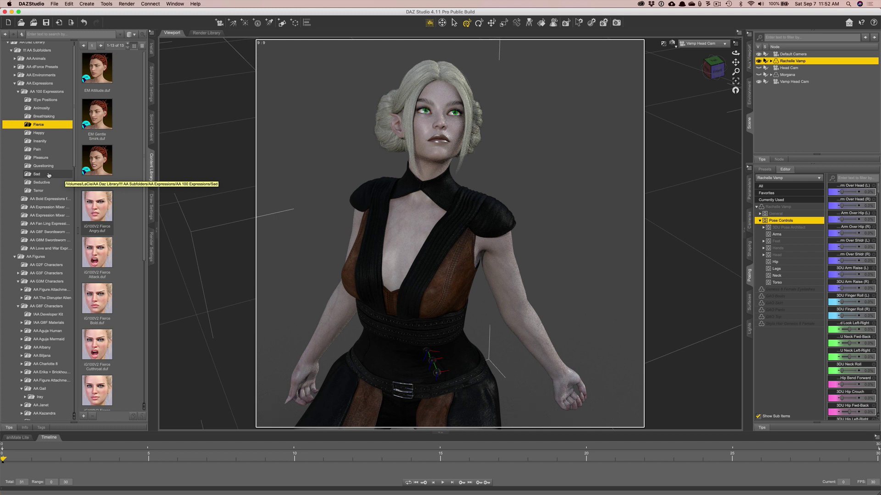
left_click(39, 141)
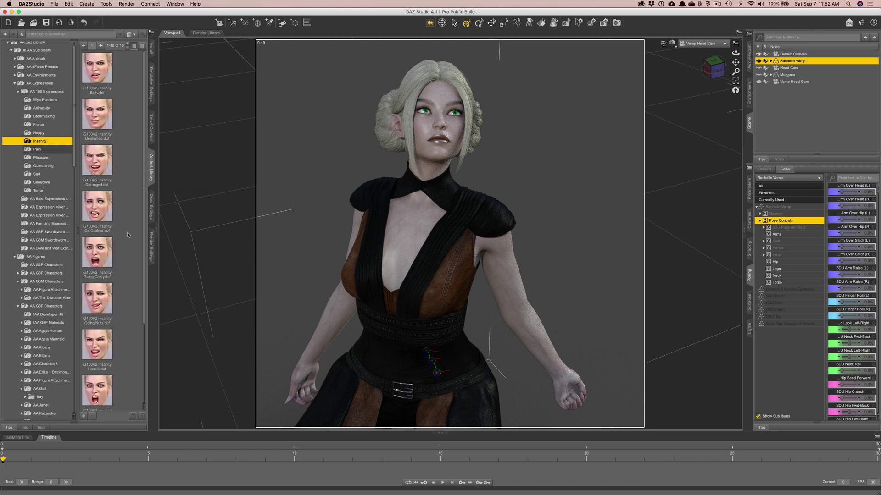
left_click(38, 192)
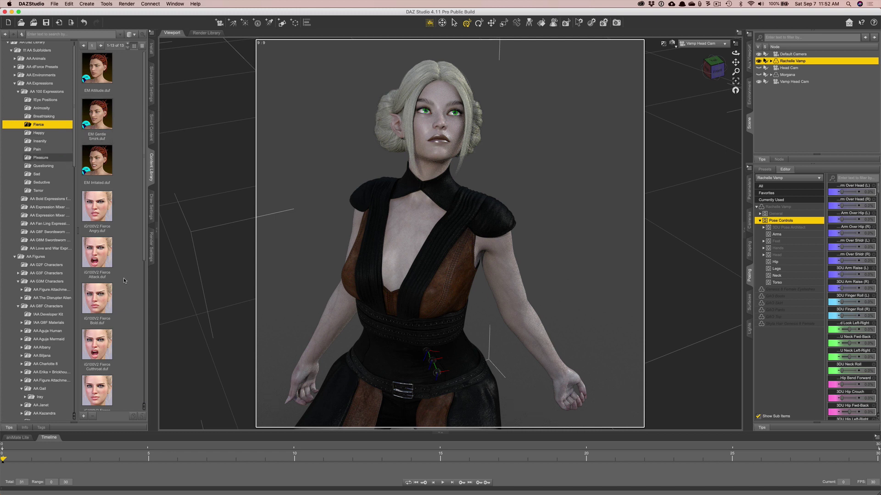
scroll(128, 280, "down", 3)
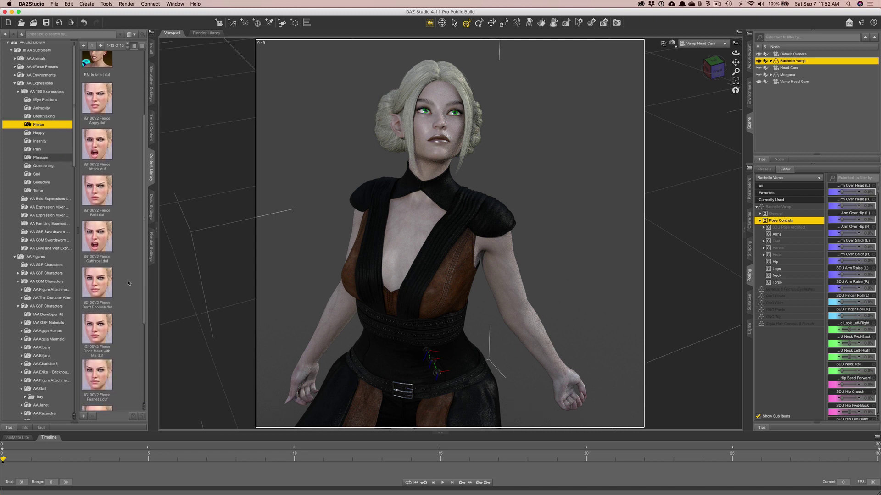
scroll(127, 279, "down", 4)
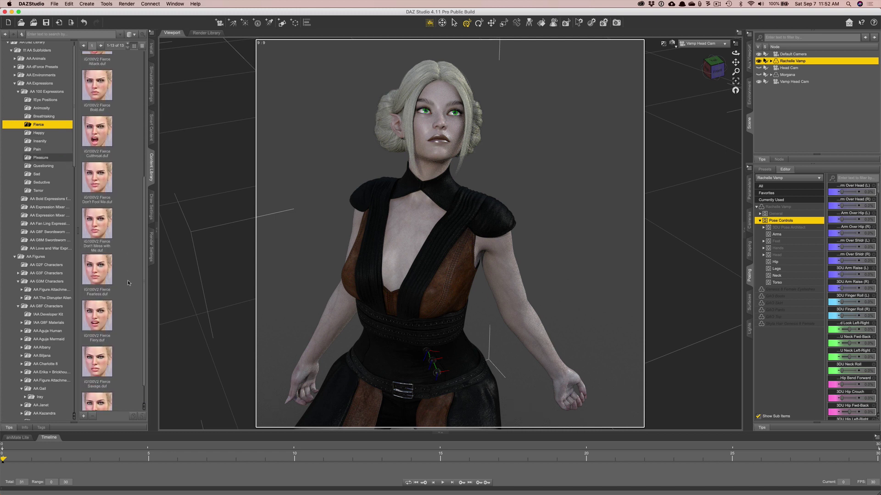
double_click(100, 228)
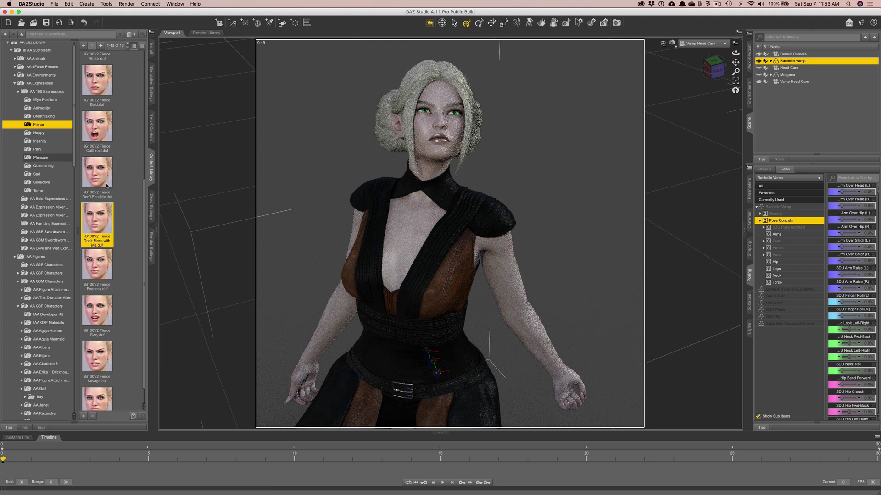
- Apply the IG100V2 Breathtaking Relaxation expression to the Rachelle Vamp figure
left_click(44, 116)
mouse_move(110, 286)
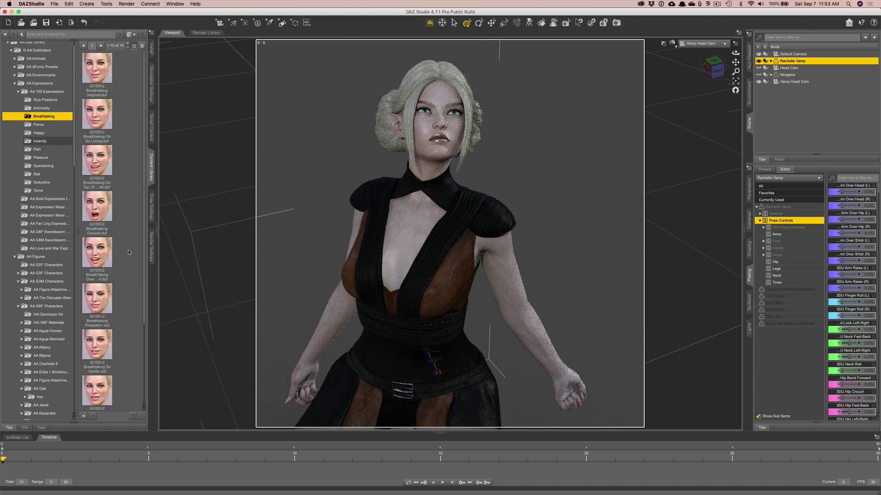
double_click(97, 302)
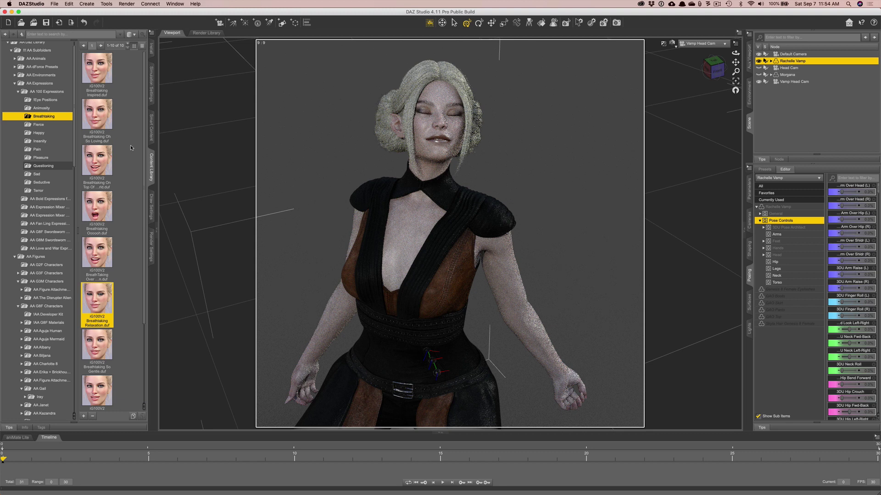
- Look through the Animosity expressions and apply the IG100V2 Terror Explosive expression to Rachelle Vamp
left_click(41, 108)
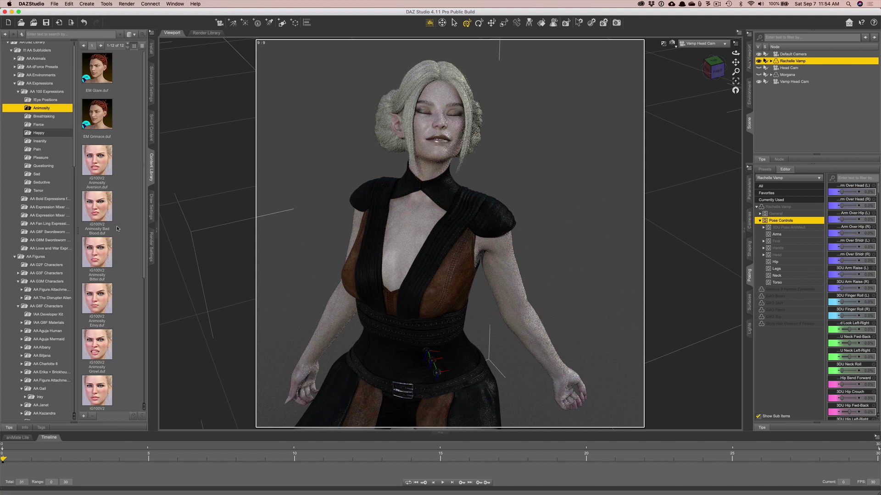
scroll(96, 163, "down", 5)
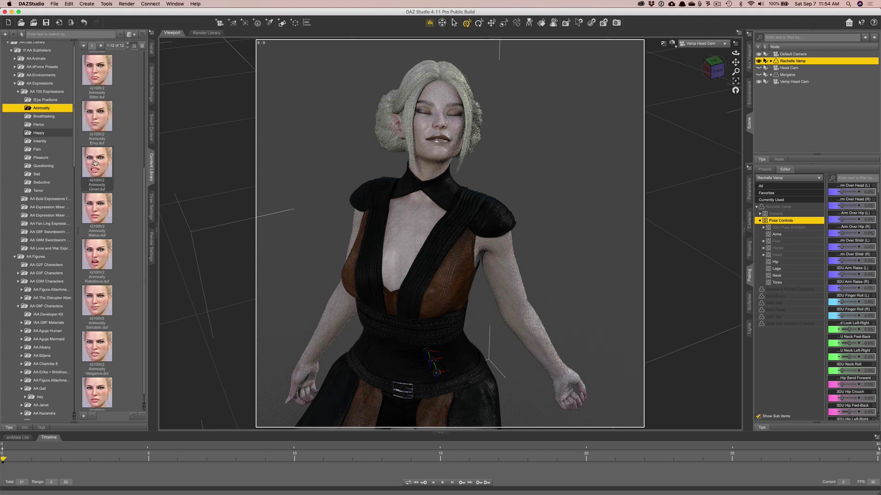
left_click(58, 190)
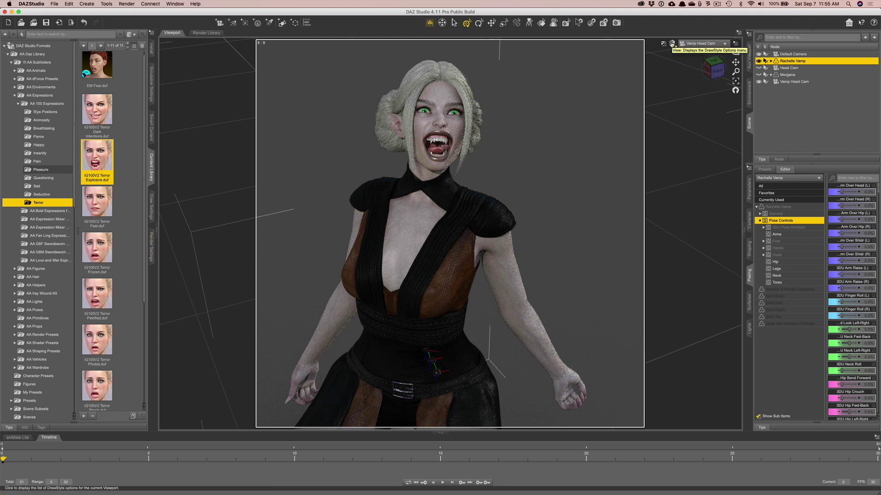
- Set the viewport's draw style to Texture Shaded and show Morgana through the Head Cam in place of Rachelle Vamp
left_click(671, 45)
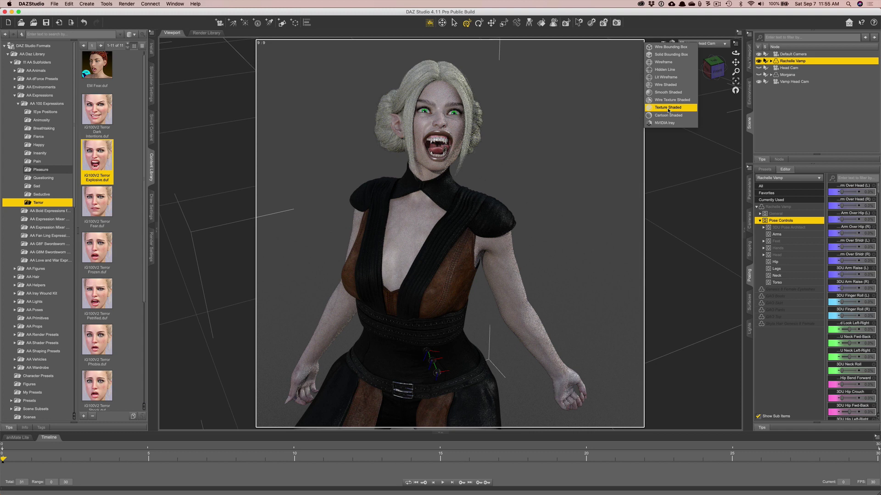
left_click(668, 109)
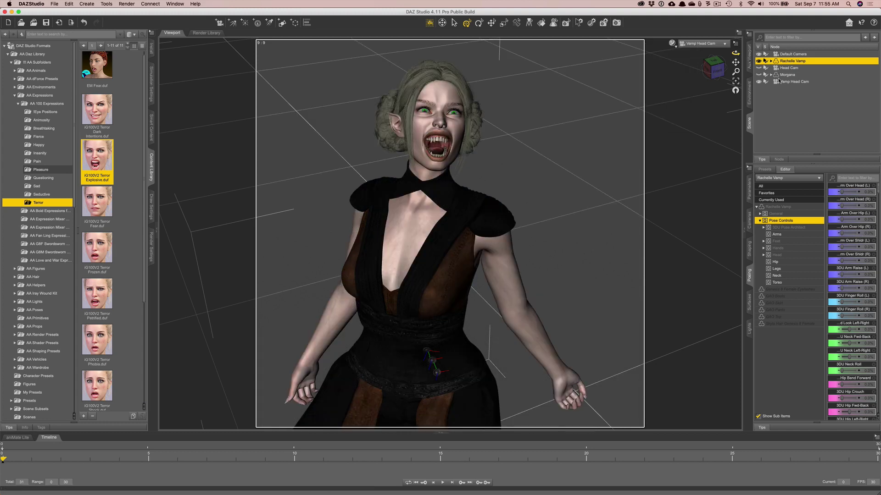
left_click(759, 75)
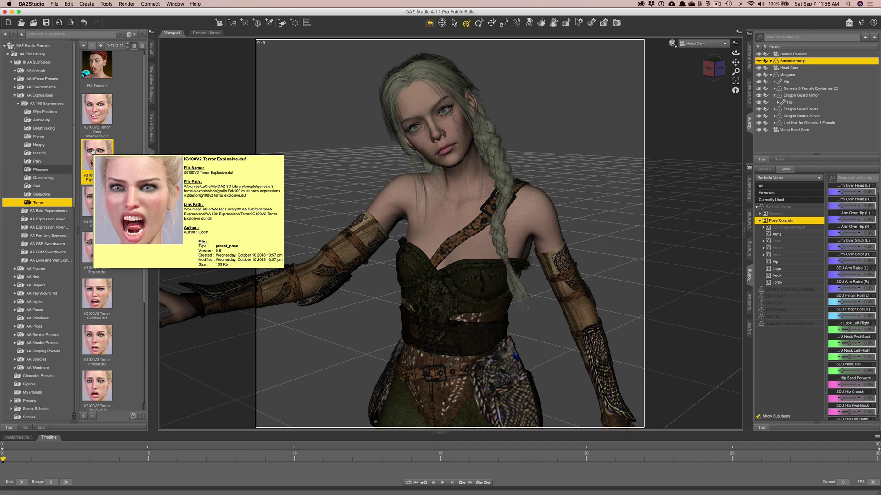
- Apply the IG100V2 Terror Explosive expression to the Morgana figure
double_click(92, 152)
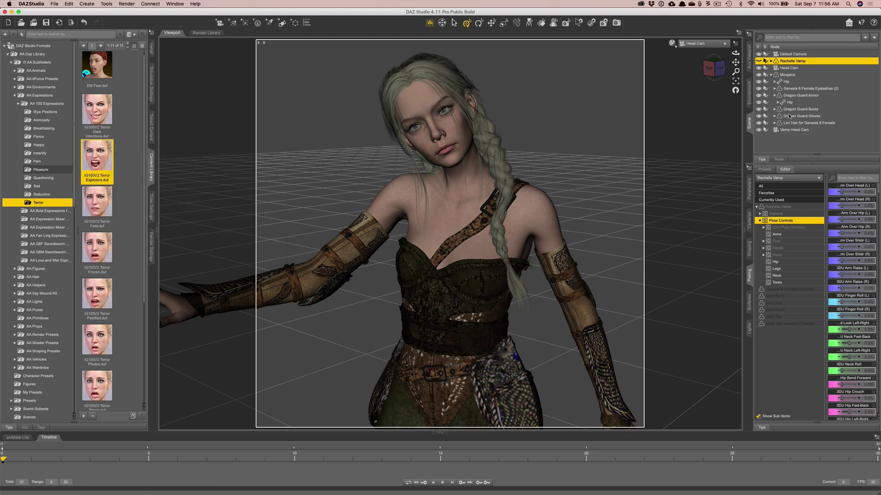
left_click(786, 76)
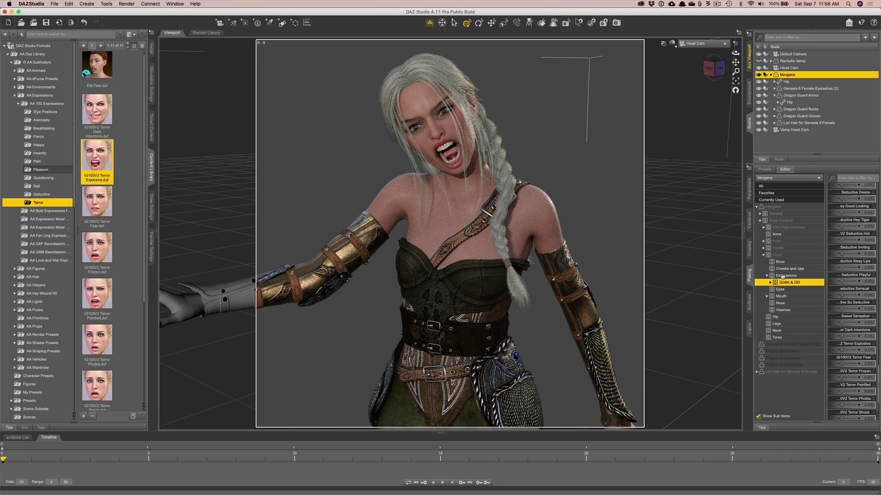
- Among Morgana's 100 Must Have Volume 02 expression dials, set the Fierce Don't Fool Me dial to about 57%
left_click(771, 283)
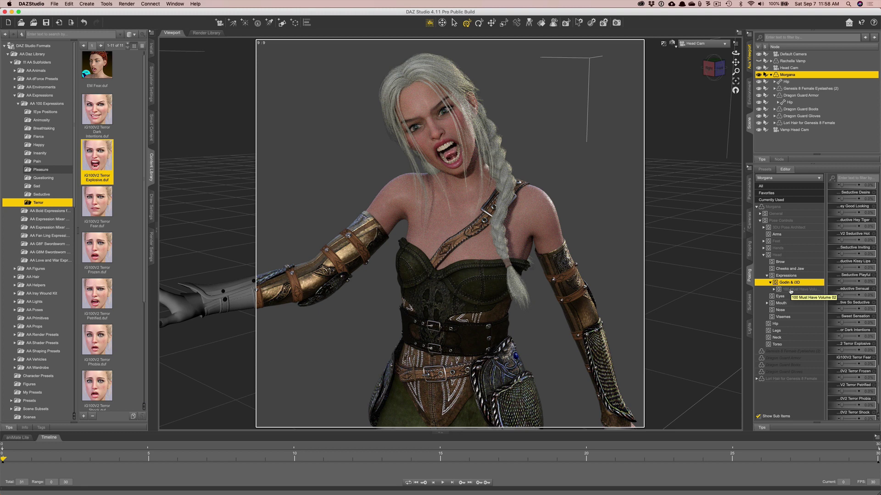
left_click(790, 290)
left_click(773, 290)
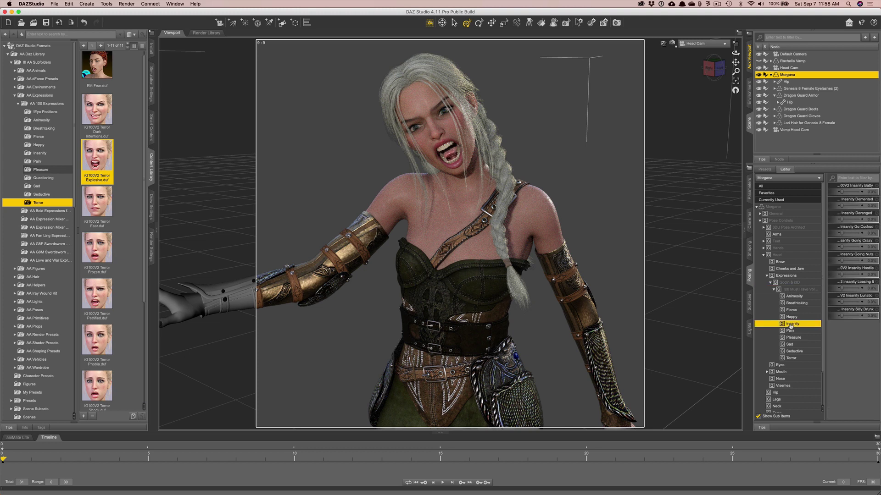
left_click(791, 324)
left_click(789, 310)
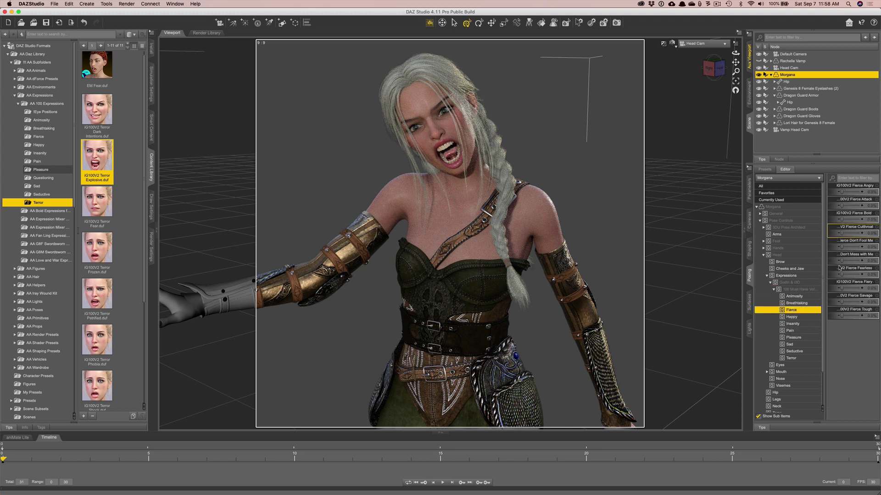
left_click_drag(848, 248, 871, 247)
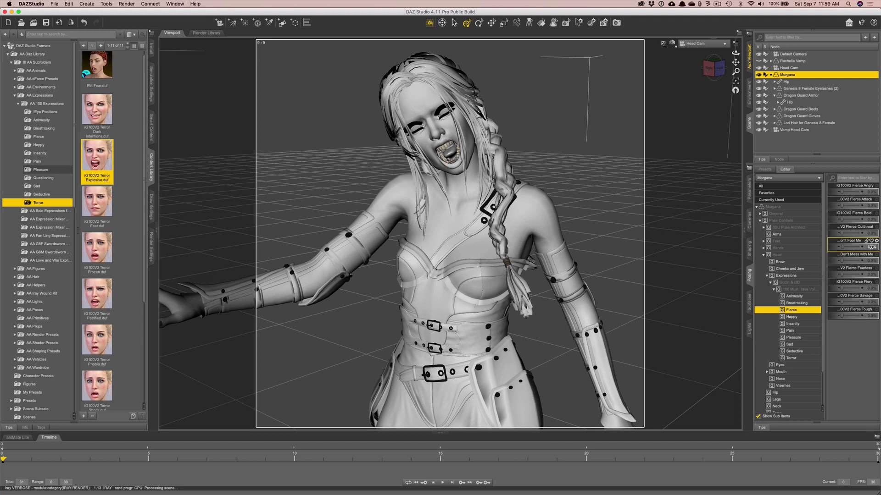
left_click(870, 248)
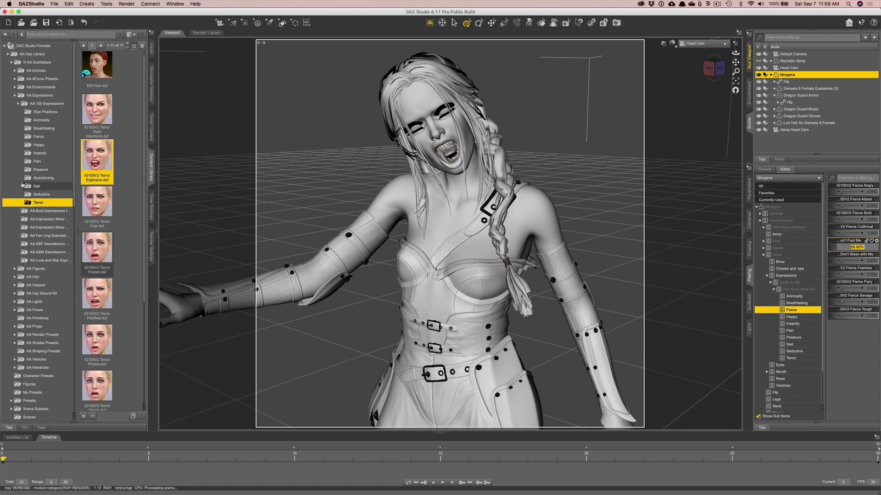
- Examine the preview of the IG100V2 Fierce Don't Fool Me preset in the Fierce expressions folder
left_click(30, 139)
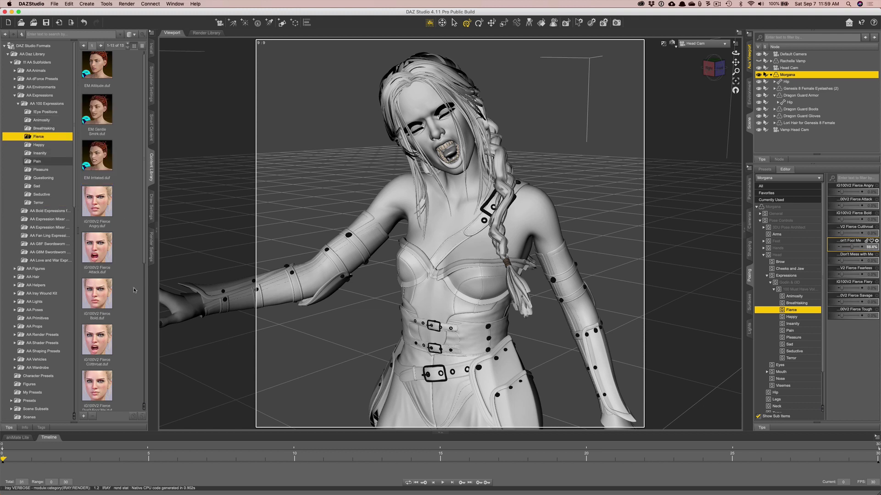
scroll(133, 290, "down", 1)
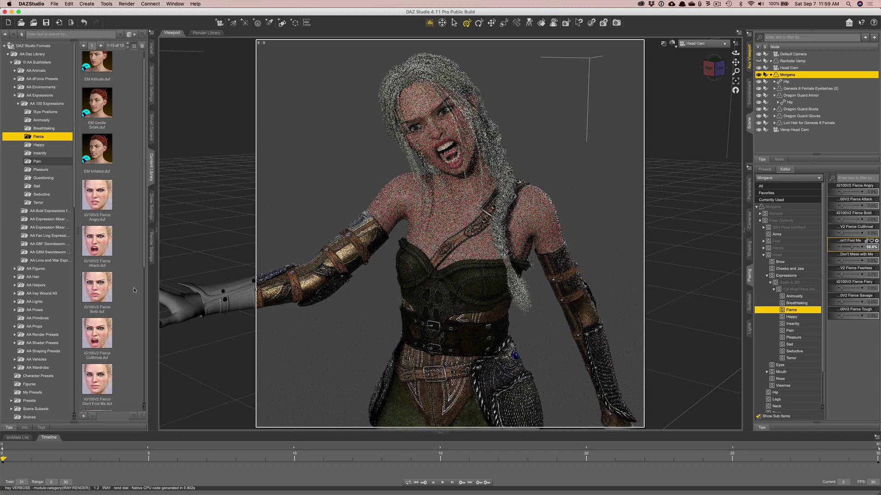
scroll(134, 288, "down", 5)
mouse_move(91, 225)
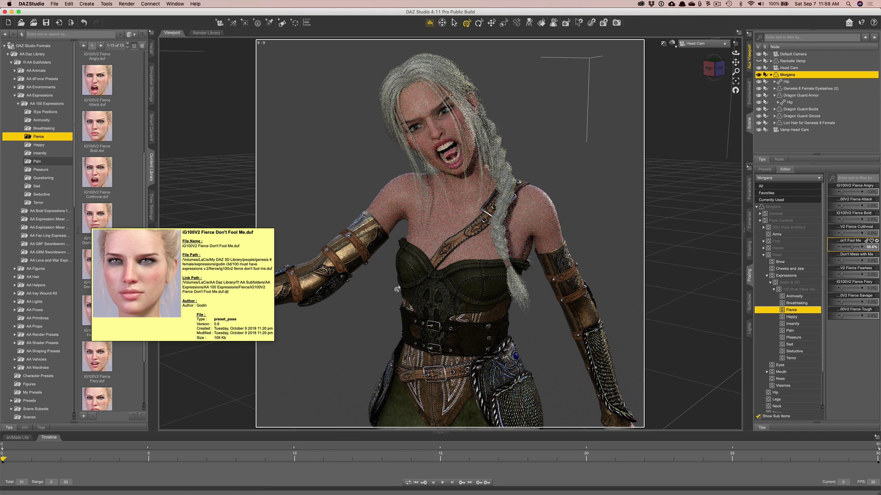
- Try adjusting Morgana's Tongue Up-Down dial and set Tongue Raise-Lower to 30%
left_click(766, 372)
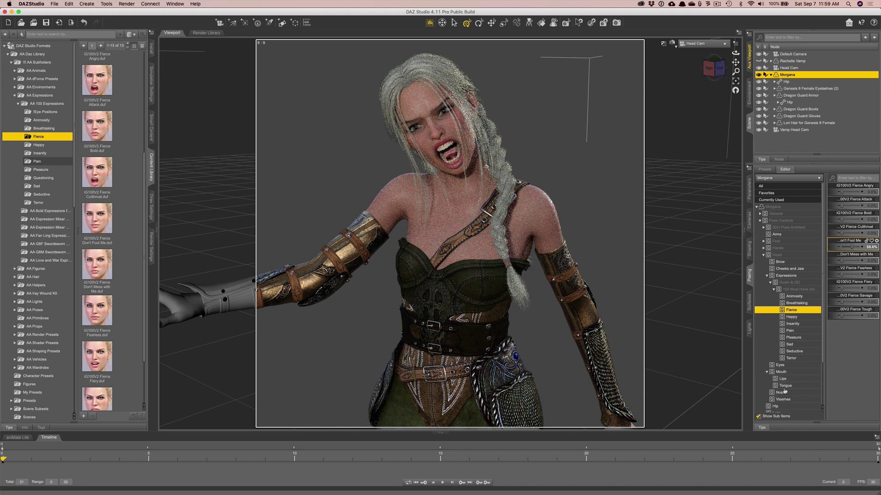
left_click(786, 386)
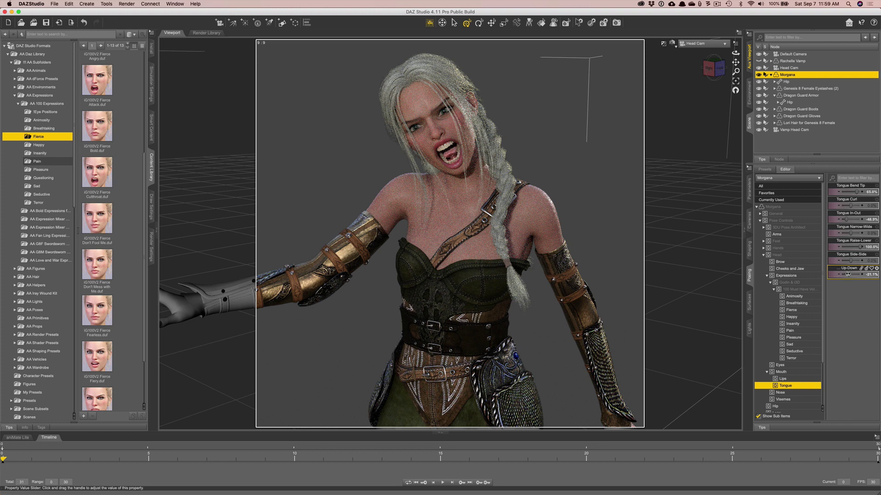
left_click_drag(847, 274, 850, 274)
type("30")
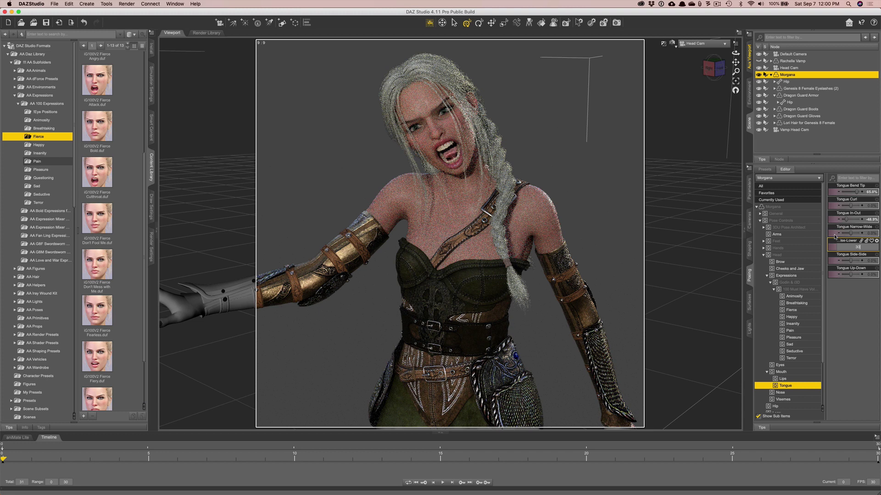
key("Return")
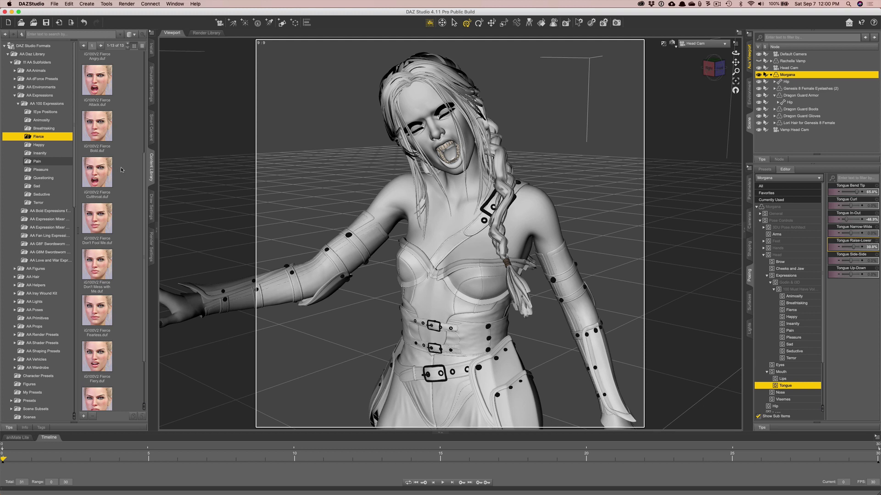
- Apply the IG100V2 Animosity Rebellious expression to the Morgana figure
scroll(122, 170, "up", 5)
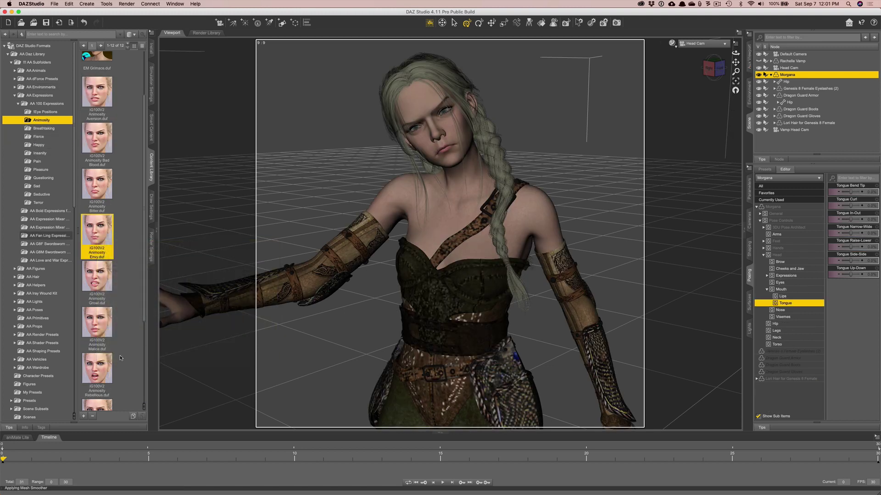
scroll(120, 356, "down", 3)
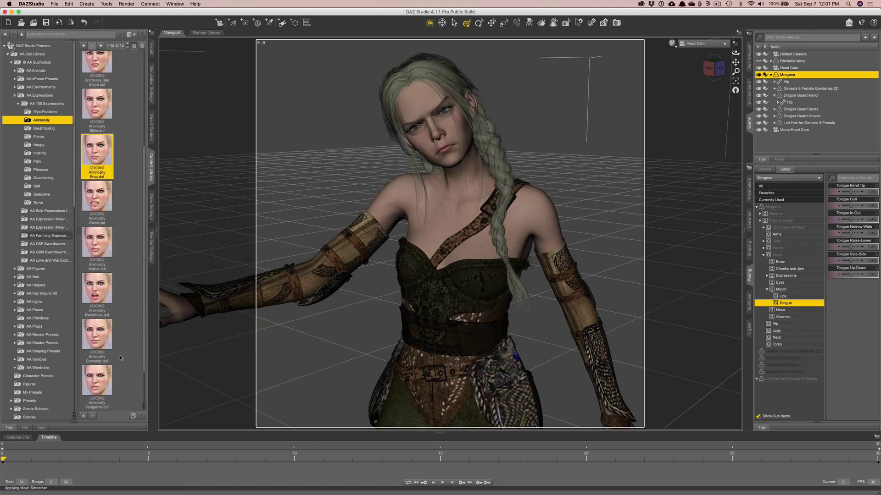
scroll(120, 355, "down", 1)
double_click(109, 283)
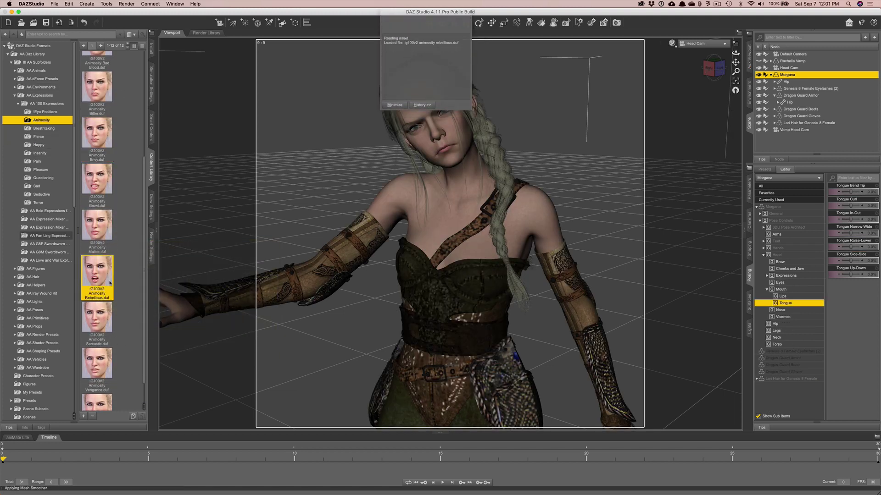
- Among Morgana's 100 Must Have Volume 02 Pleasure dials, set Pleasure Solace to about 53% and Pleasure Bliss to about 59%
scroll(137, 326, "down", 1)
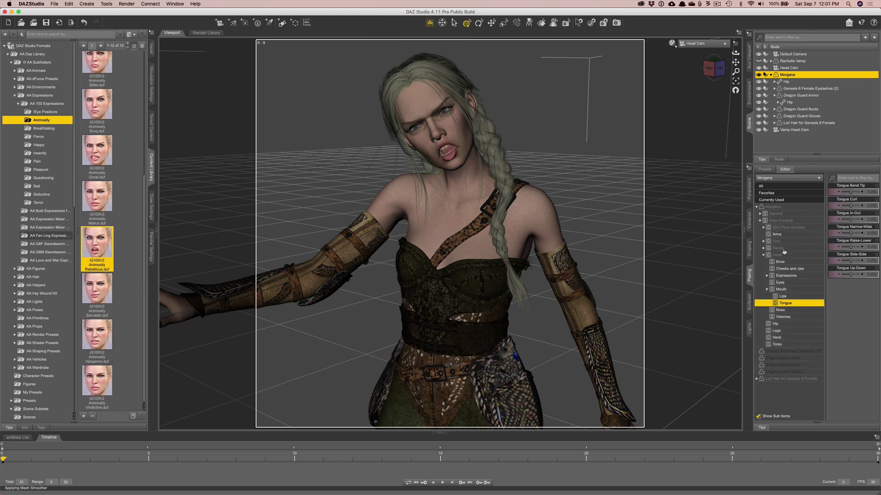
left_click(766, 276)
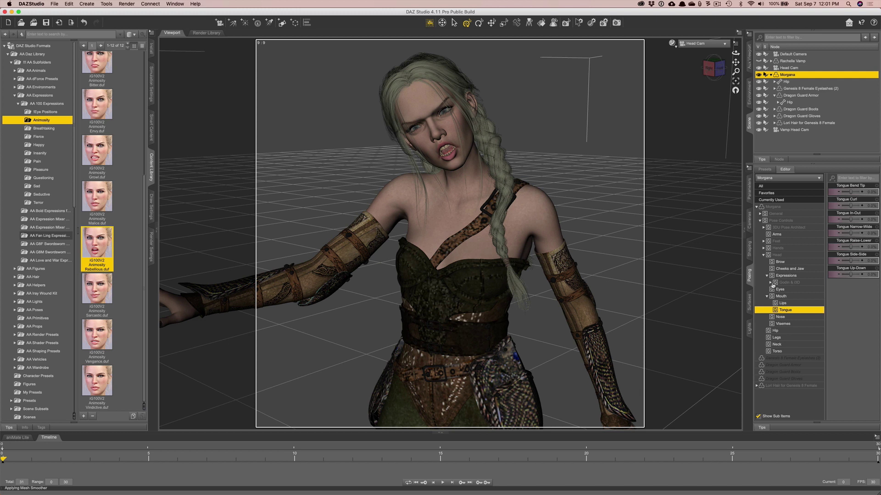
left_click(773, 284)
left_click(771, 283)
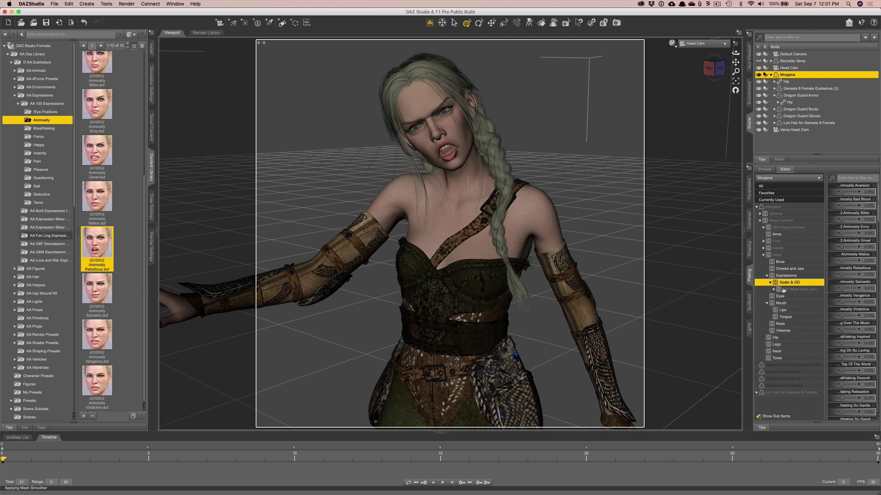
left_click(783, 290)
left_click(774, 290)
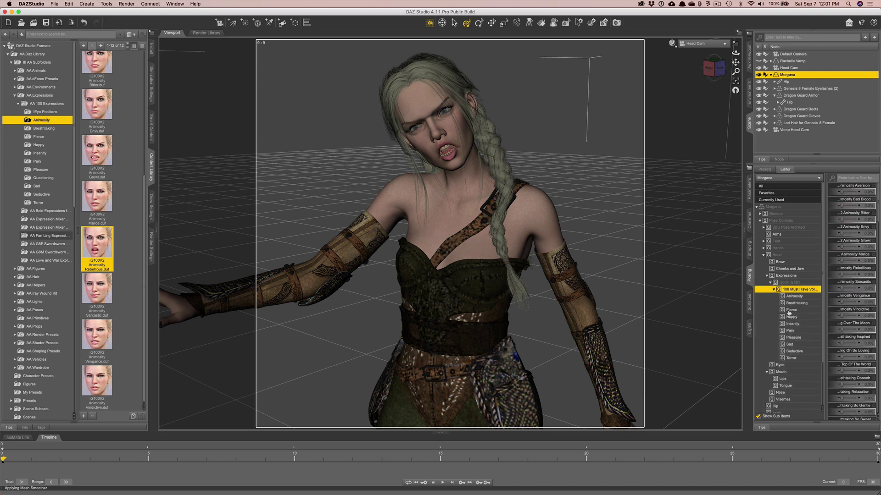
left_click(794, 338)
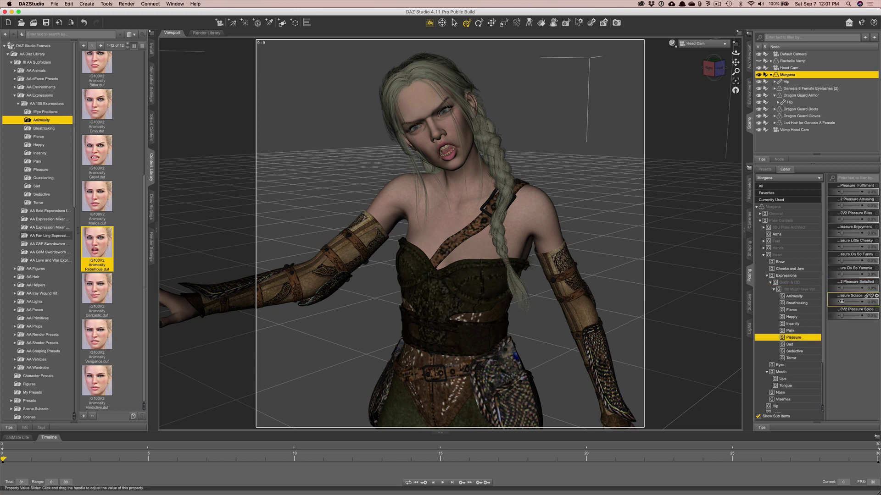
mouse_move(841, 302)
left_mouse_down()
mouse_move(871, 300)
mouse_move(837, 305)
mouse_move(850, 304)
left_mouse_up()
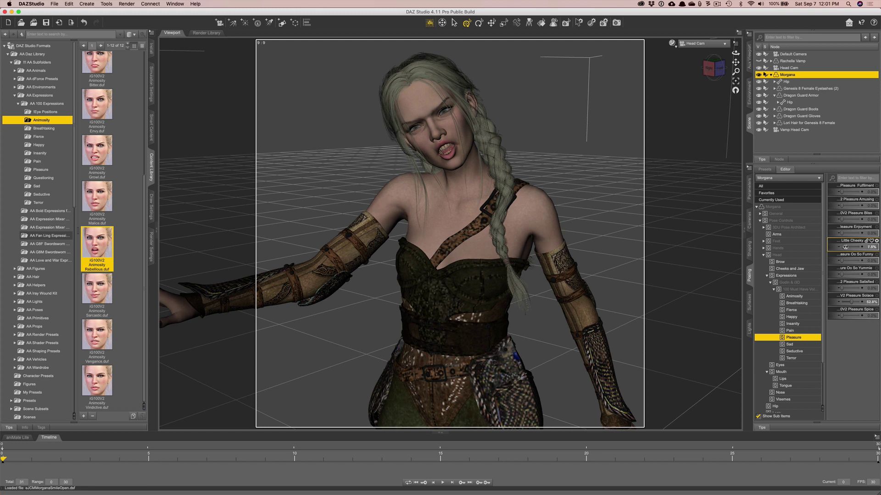
mouse_move(841, 247)
left_mouse_down()
mouse_move(862, 249)
mouse_move(839, 252)
left_mouse_up()
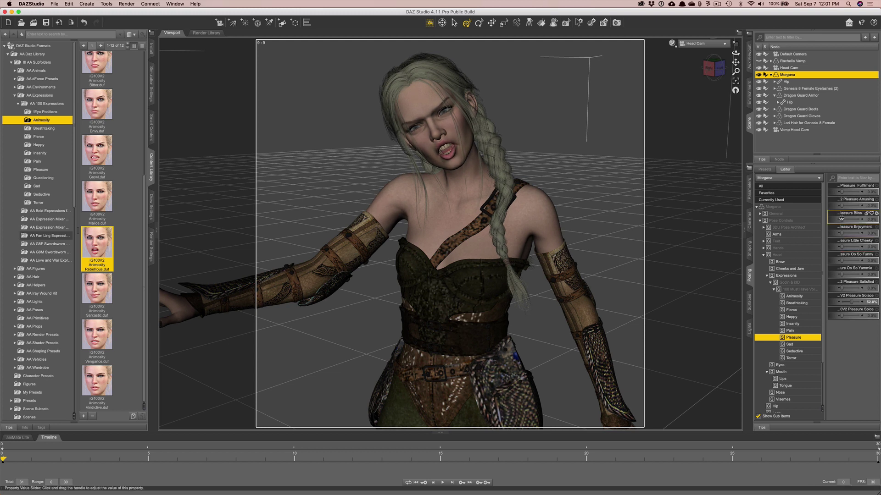
left_click_drag(842, 218, 845, 221)
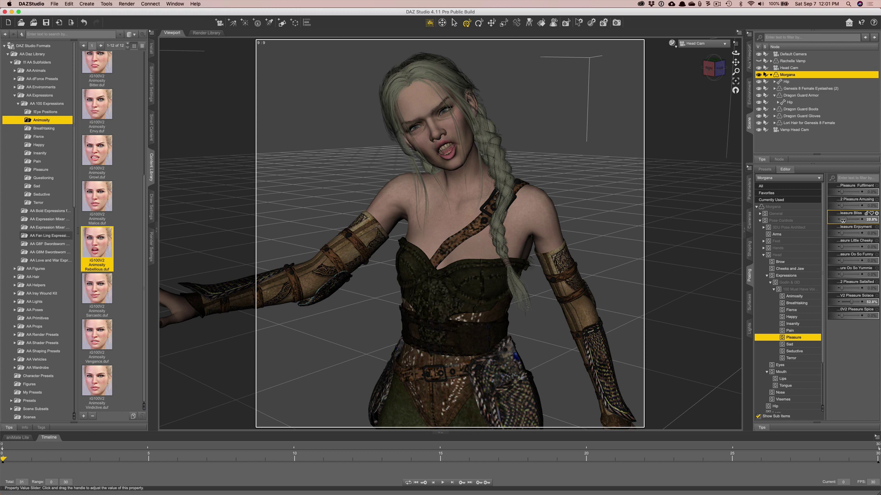
- Among Morgana's Happy expression dials, set Happy Perky to about 18% and Happy Content to about 55%, leaving Happy Tranquil at 0%
left_click(791, 317)
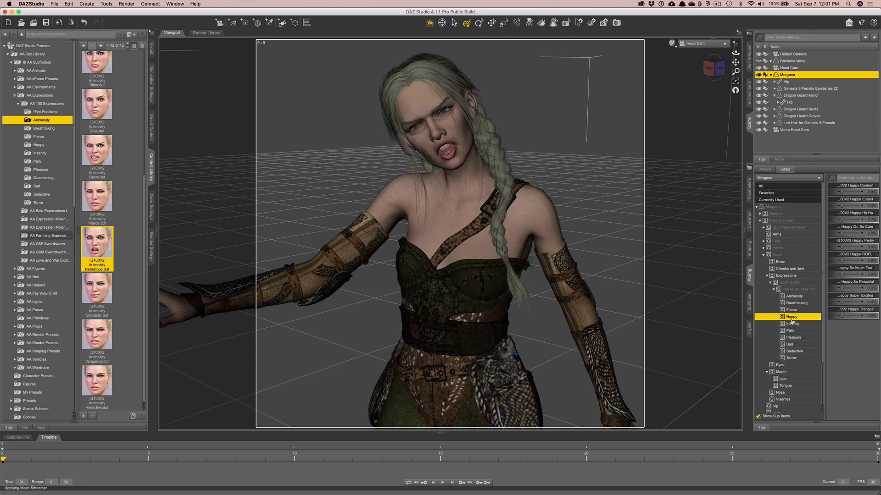
mouse_move(842, 247)
left_mouse_down()
mouse_move(856, 248)
mouse_move(844, 249)
left_mouse_up()
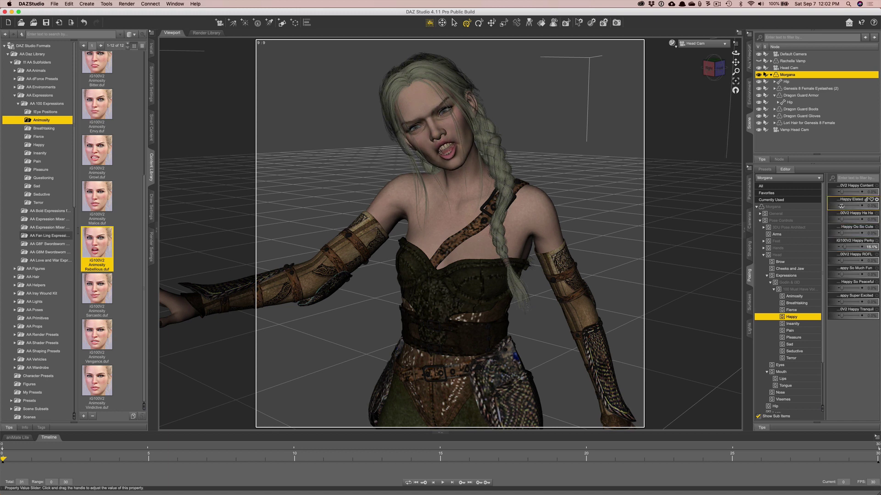
mouse_move(841, 206)
left_mouse_down()
mouse_move(854, 206)
mouse_move(839, 208)
mouse_move(859, 192)
mouse_move(851, 193)
left_mouse_up()
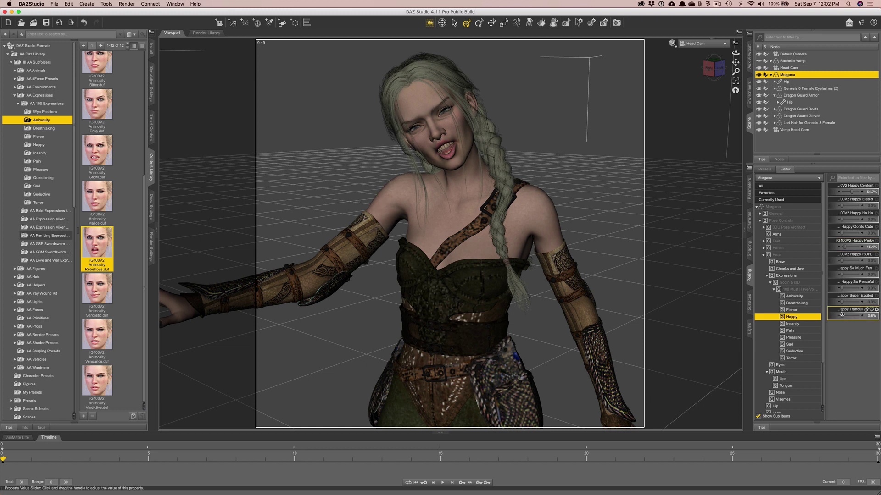
mouse_move(842, 314)
left_mouse_down()
mouse_move(850, 315)
mouse_move(833, 316)
left_mouse_up()
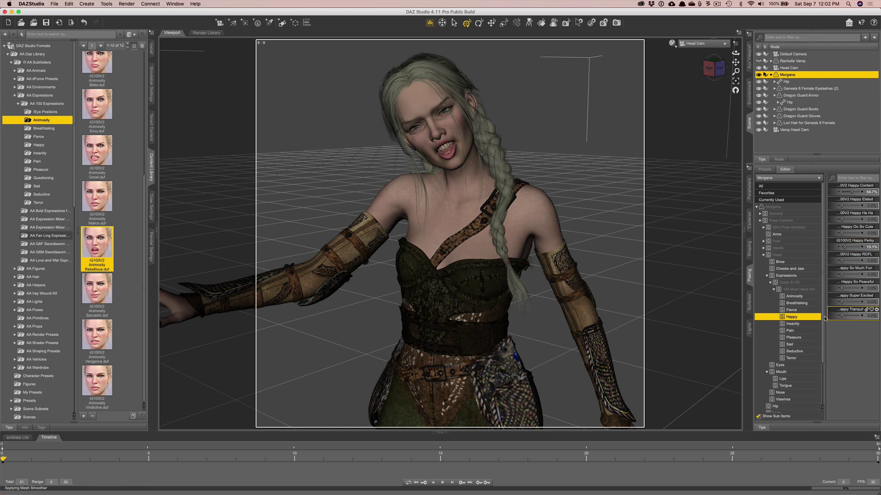
- Among Morgana's Fierce expression dials, set Fierce Fiery to about 47%
left_click(792, 310)
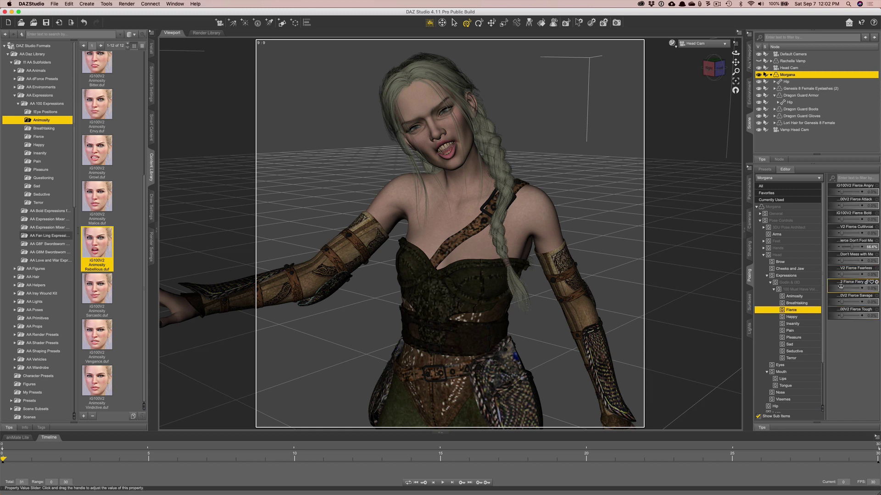
mouse_move(842, 288)
left_mouse_down()
mouse_move(851, 287)
mouse_move(831, 294)
mouse_move(849, 294)
left_mouse_up()
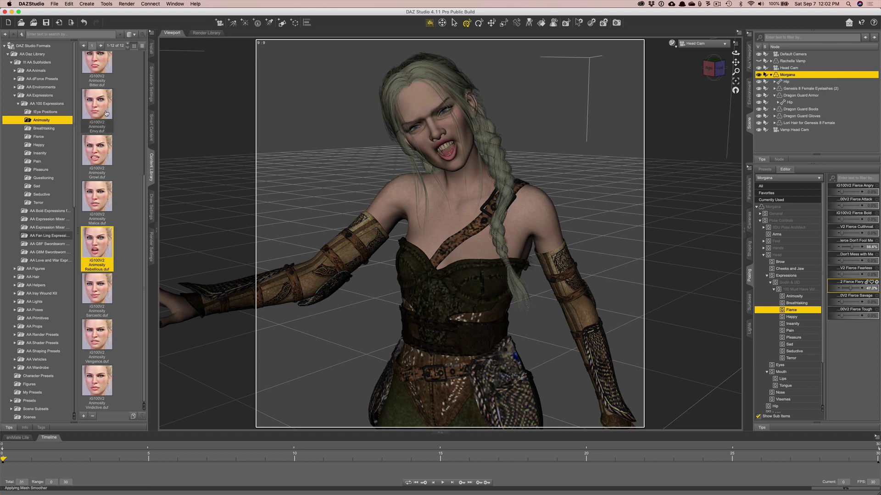
- Apply the IG100V2 Breathtaking Oh So Loving expression from the Breathtaking folder to Morgana
left_click(41, 128)
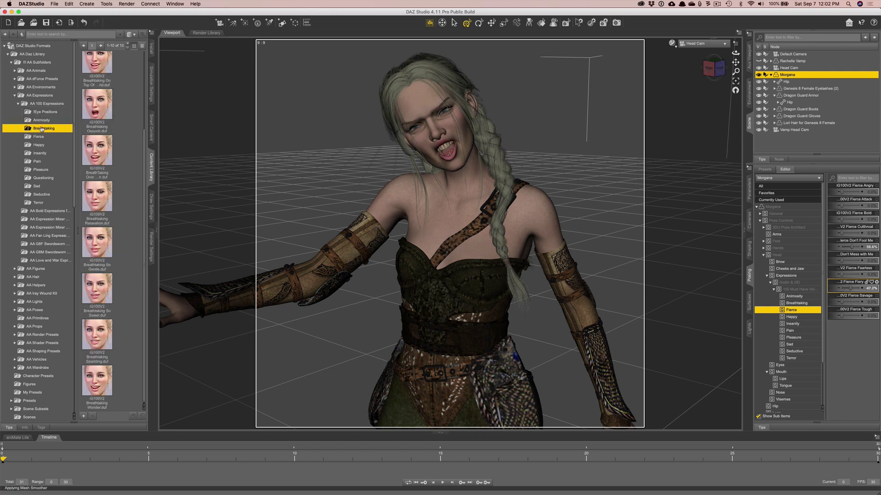
scroll(98, 124, "up", 3)
left_click(98, 113)
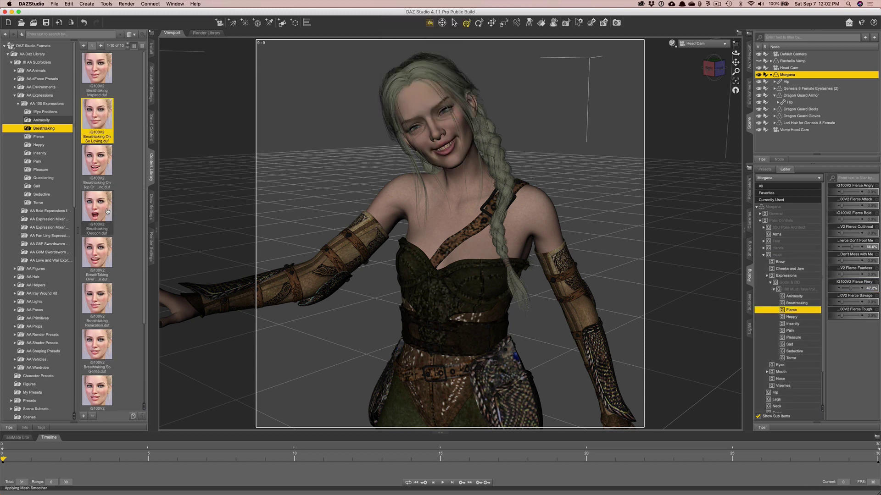
- Apply the IG100V2 Breathtaking On Top Of The World, So Gentle, Sparkling and Wonder expressions to Morgana one after another
mouse_move(107, 211)
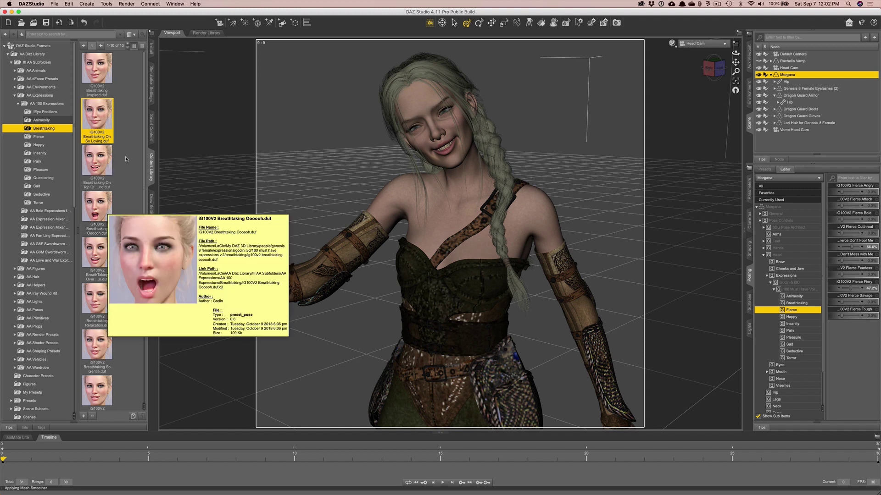
double_click(99, 164)
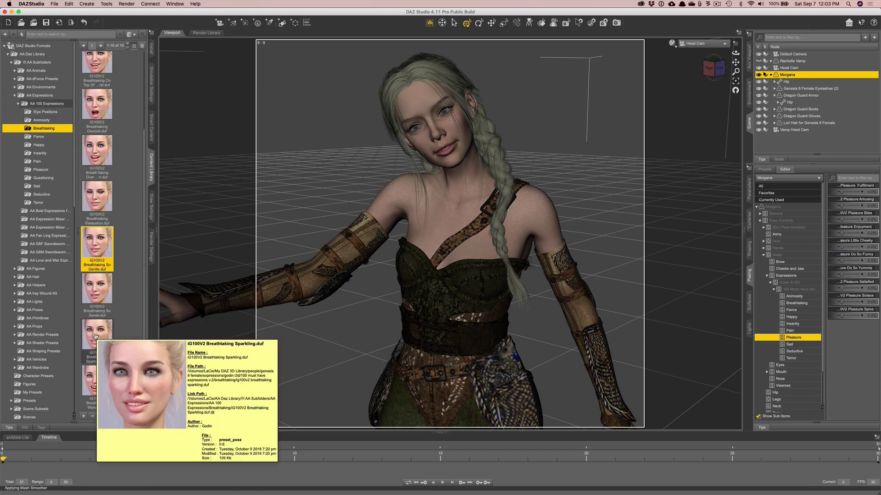
double_click(95, 338)
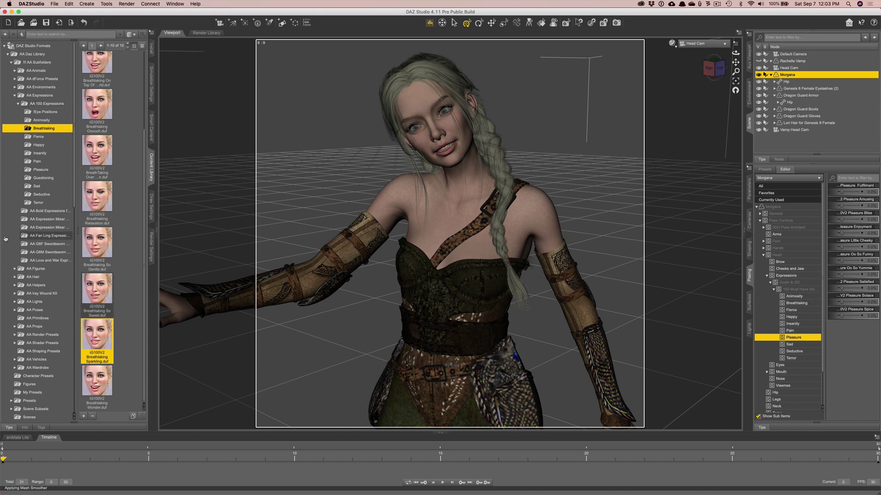
double_click(97, 381)
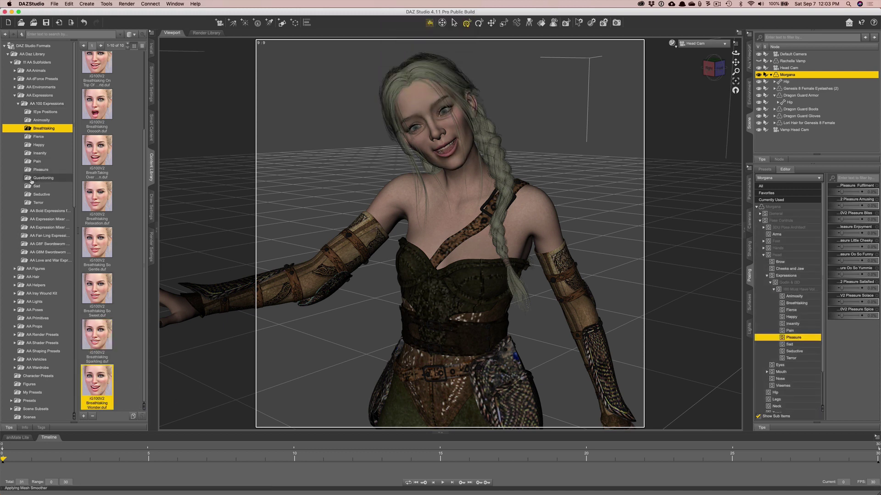
- Apply the IG100V2 Fierce Angry, Fiery and Tough expressions from the Fierce folder to Morgana one after another
left_click(38, 138)
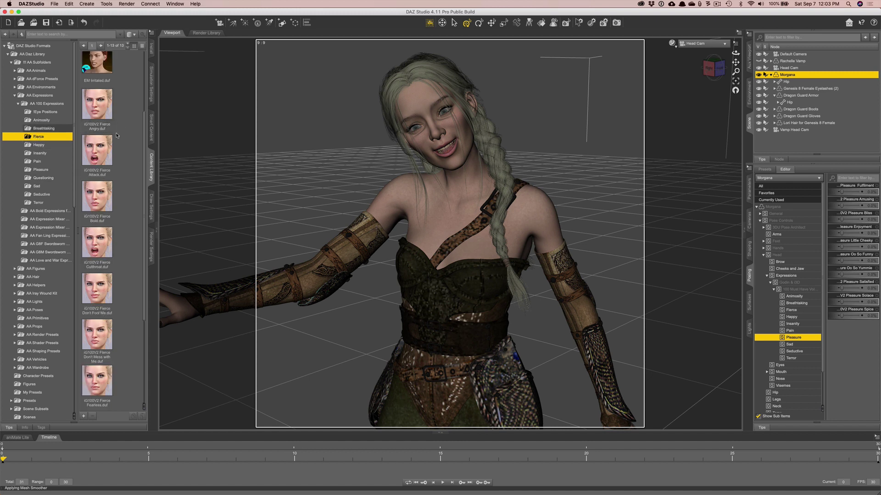
double_click(95, 110)
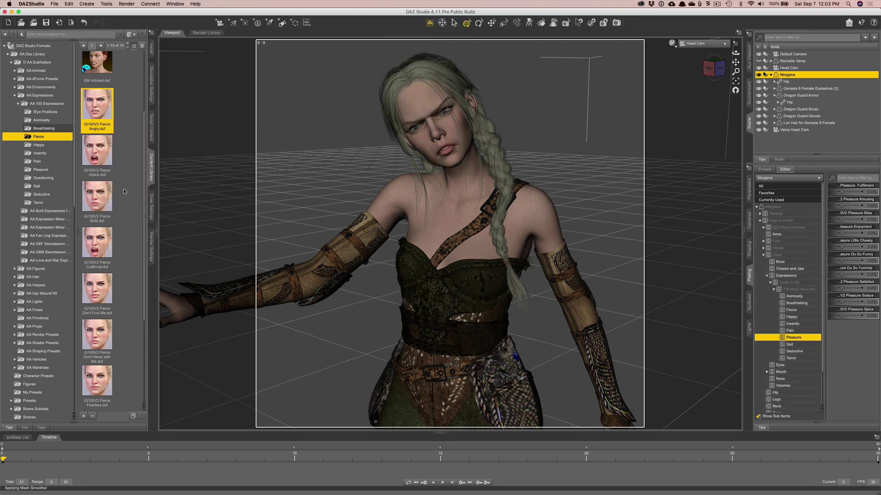
scroll(83, 302, "down", 3)
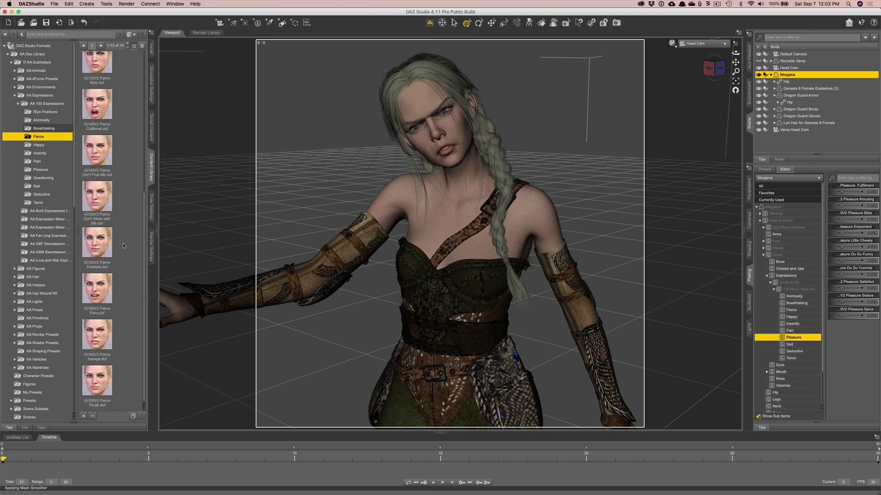
double_click(96, 297)
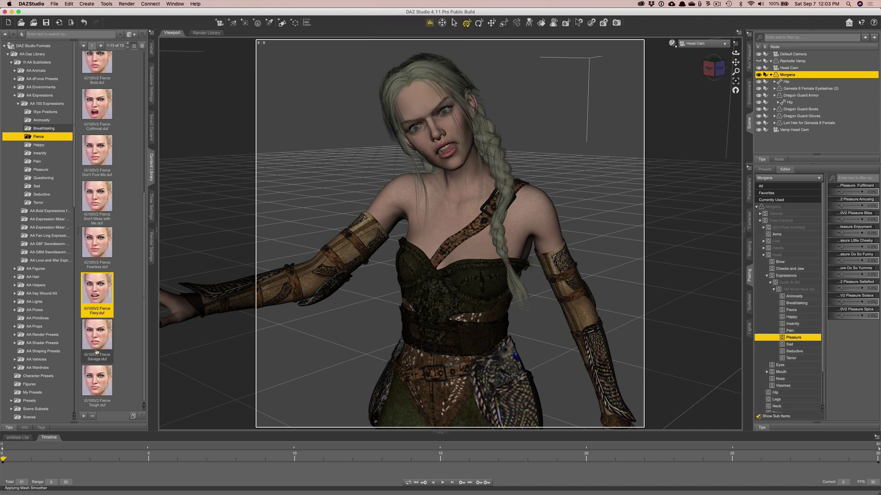
double_click(97, 381)
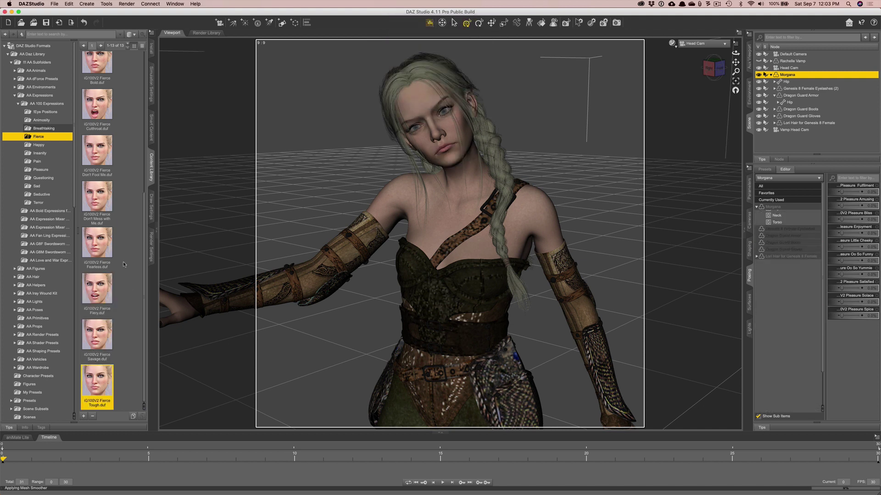
- Apply the IG100V2 Happy Elated, So Peaceful and Tranquil expressions from the Happy folder to Morgana one after another
left_click(36, 145)
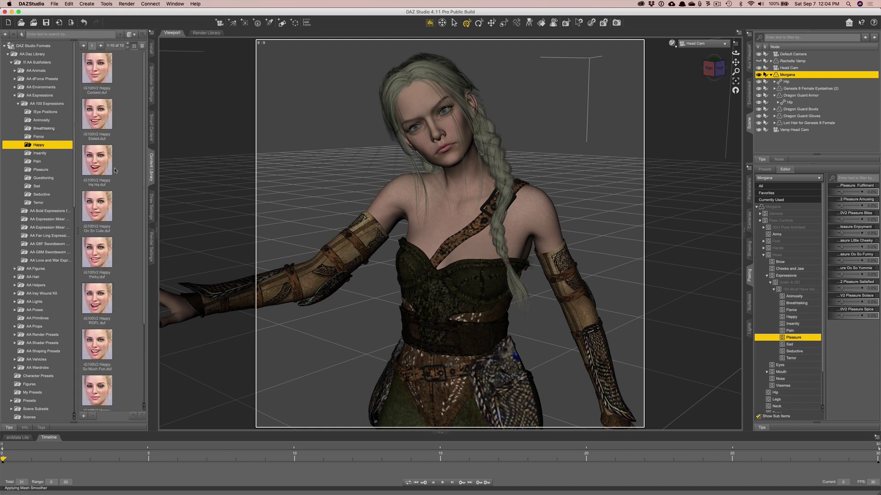
double_click(102, 112)
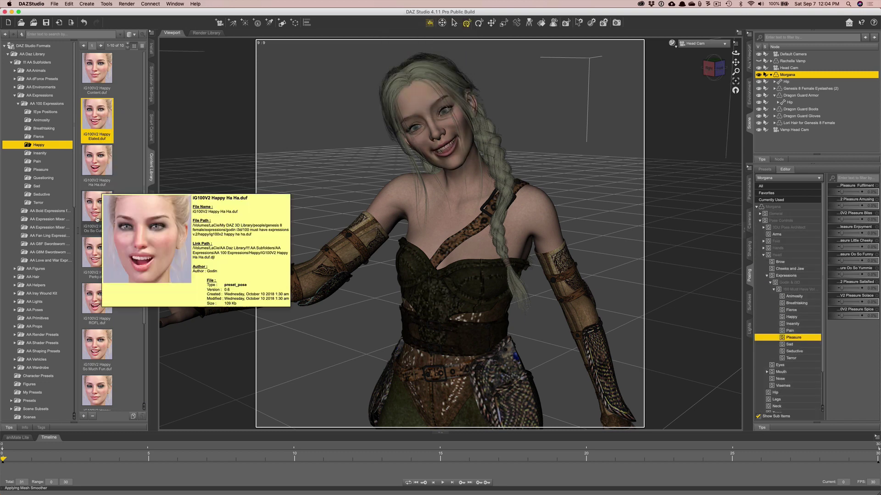
scroll(106, 257, "down", 3)
double_click(112, 293)
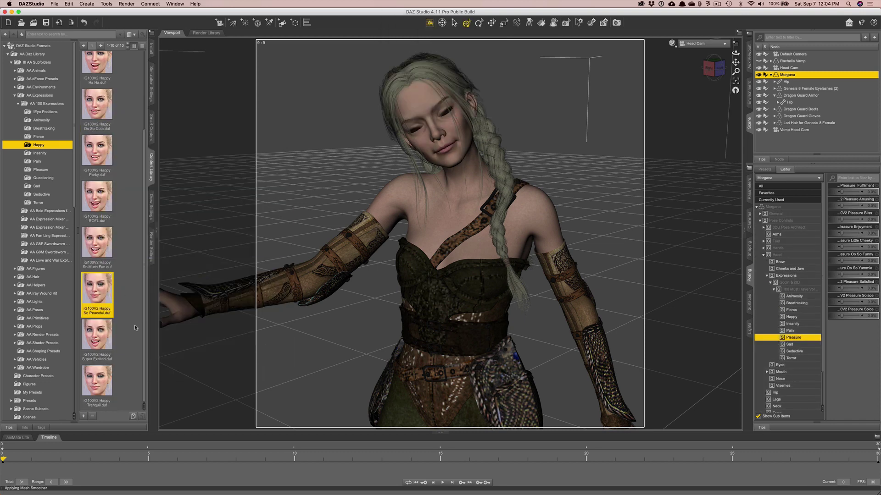
double_click(97, 381)
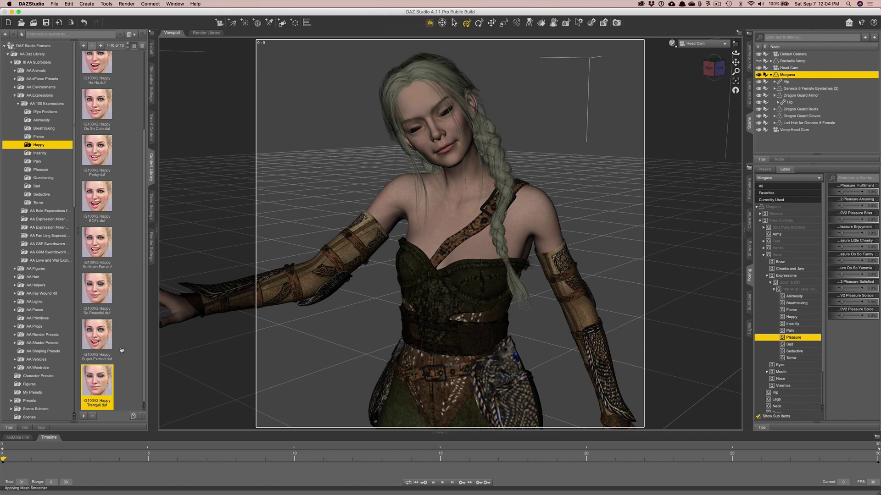
- Apply the IG100V2 Insanity Deranged and Going Crazy expressions from the Insanity folder to Morgana one after another
left_click(33, 155)
scroll(132, 192, "up", 5)
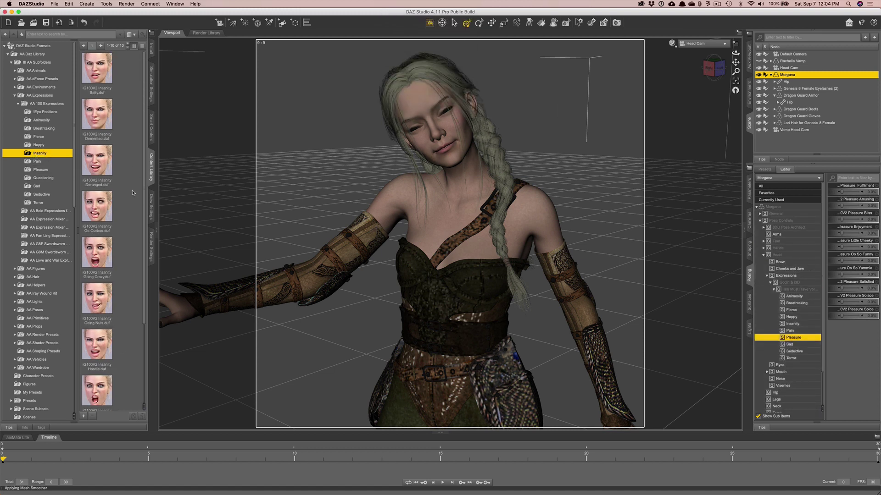
double_click(102, 174)
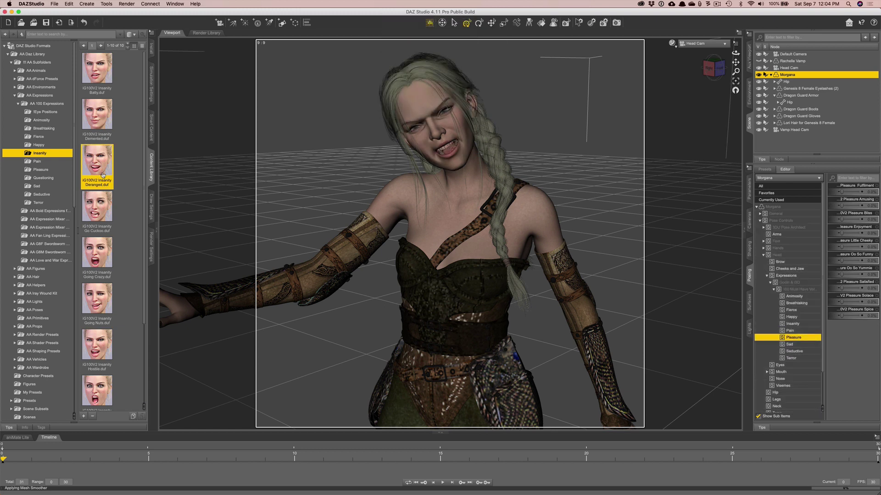
double_click(97, 265)
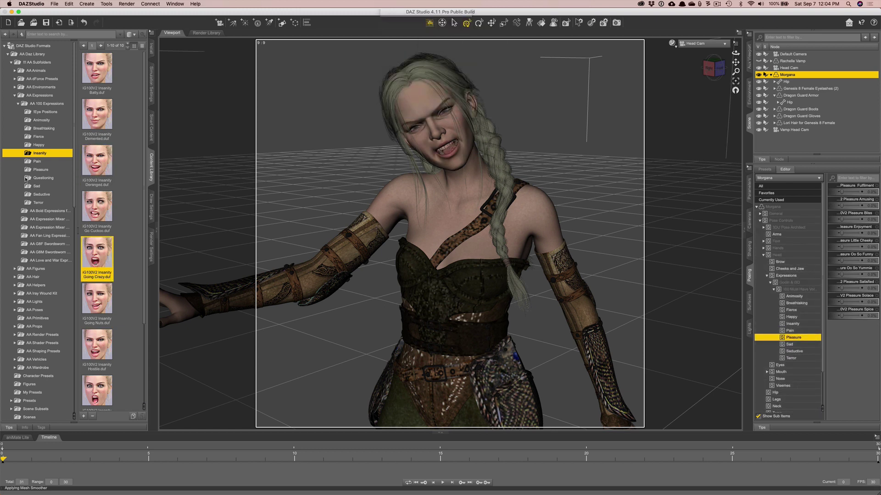
- Apply the IG100V2 Pain Suffering expression from the Pain folder to Morgana
left_click(37, 161)
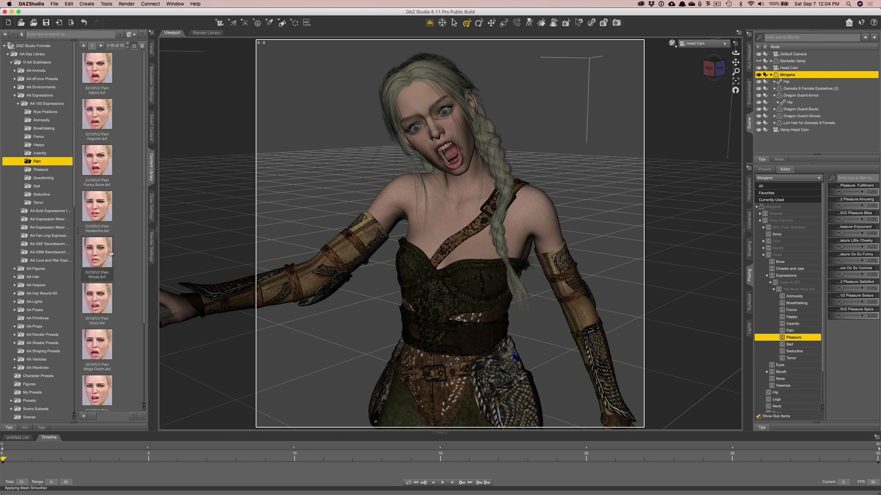
scroll(98, 220, "down", 5)
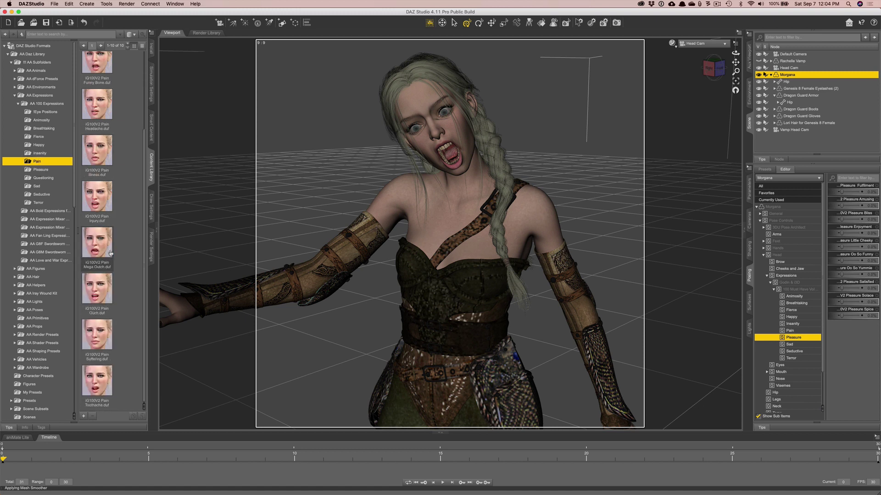
double_click(95, 345)
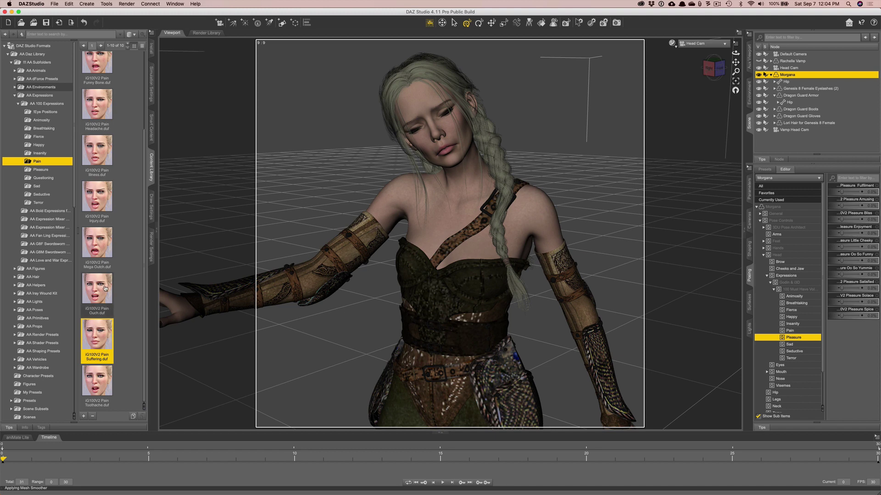
- Apply the IG100V2 Sad Mourning and Sad Crying expressions from the Sad folder to Morgana one after another
mouse_move(105, 288)
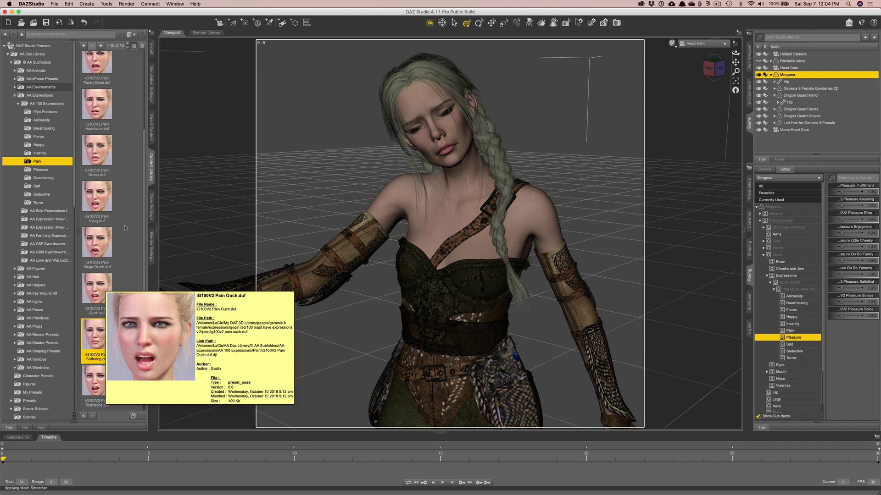
left_click(38, 187)
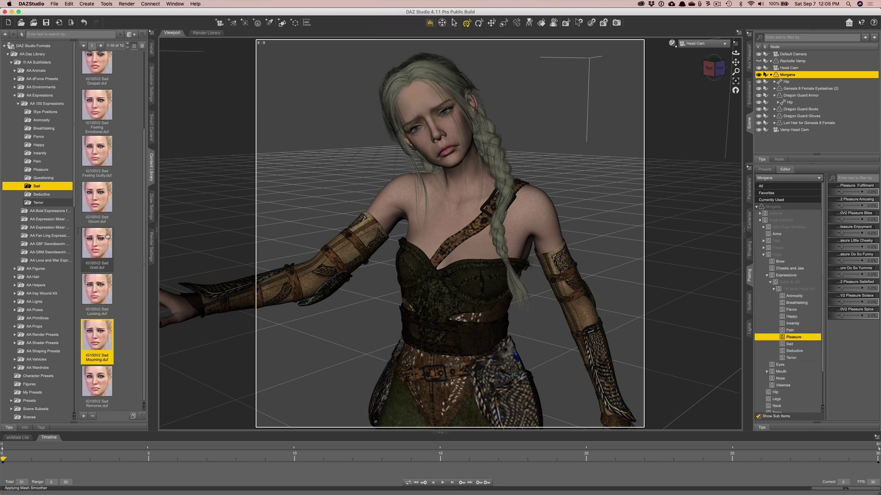
scroll(95, 257, "up", 2)
double_click(95, 124)
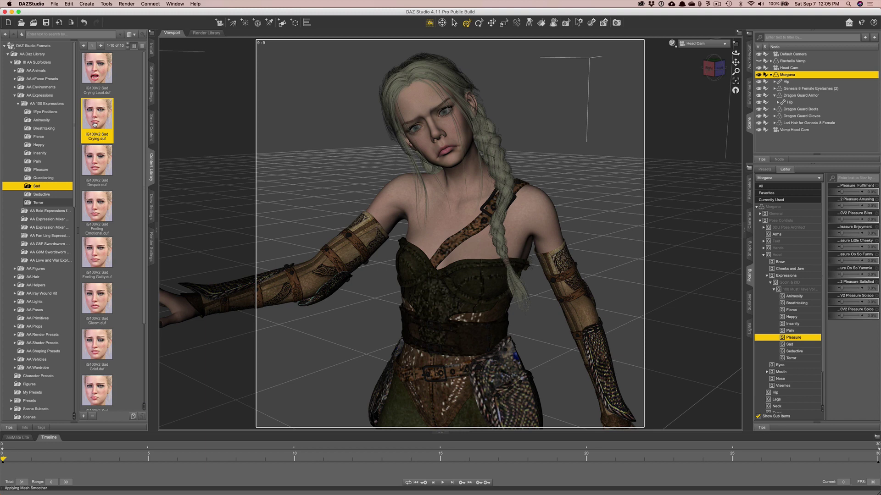
mouse_move(94, 124)
- Apply the IG100V2 Seductive So Seductive and Seductive Kissy Lips expressions from the Seductive folder to Morgana one after another
left_click(41, 194)
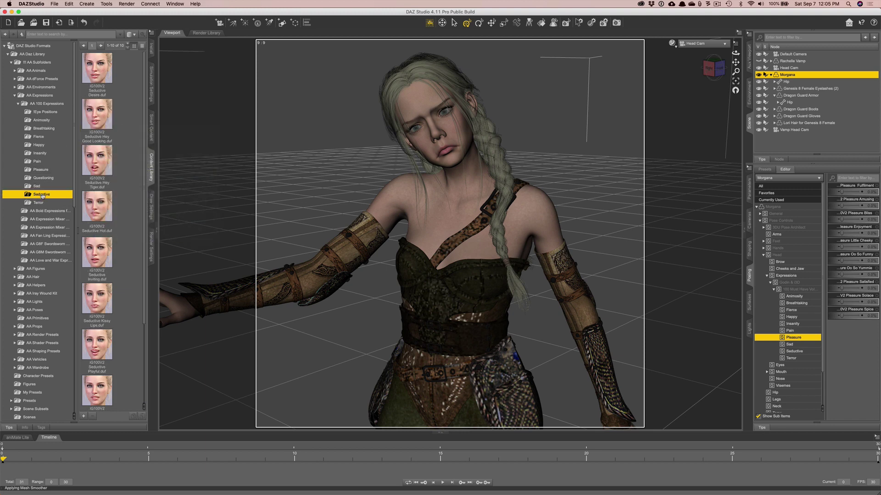
scroll(99, 171, "down", 3)
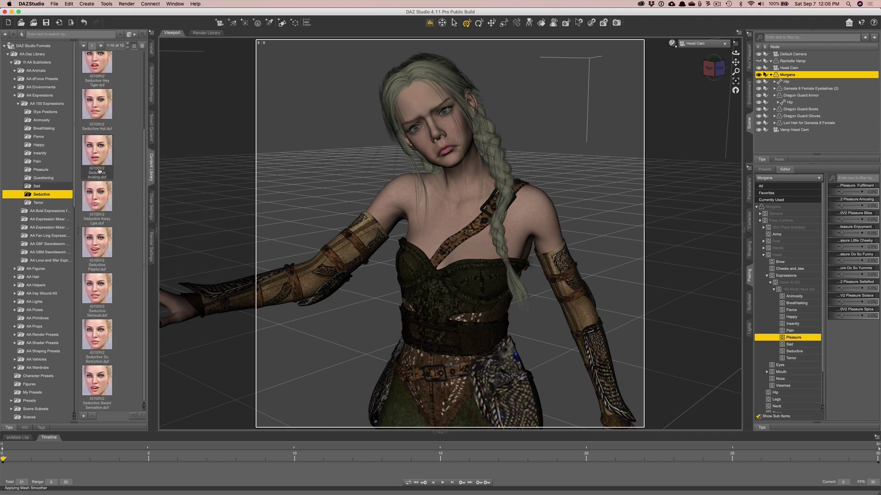
double_click(95, 327)
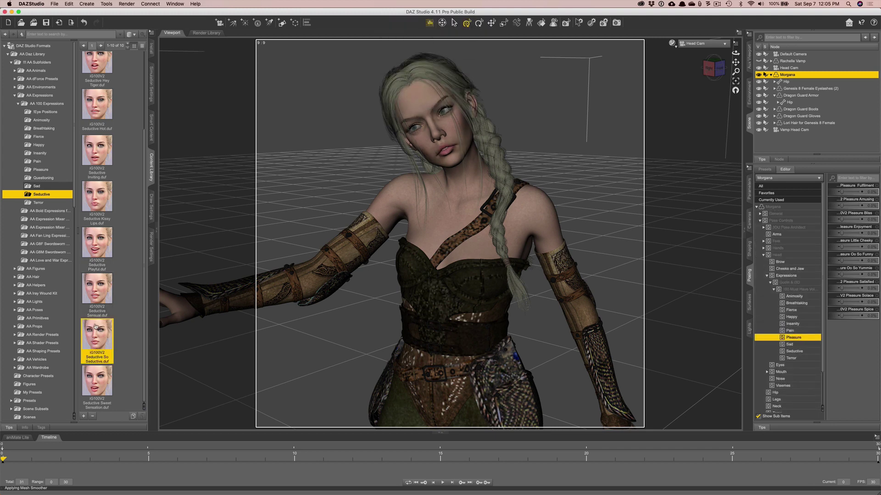
mouse_move(95, 326)
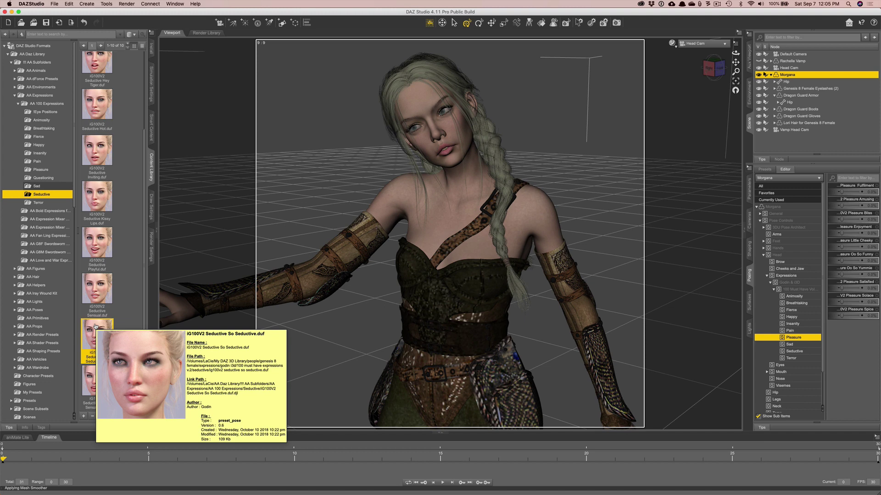
double_click(102, 198)
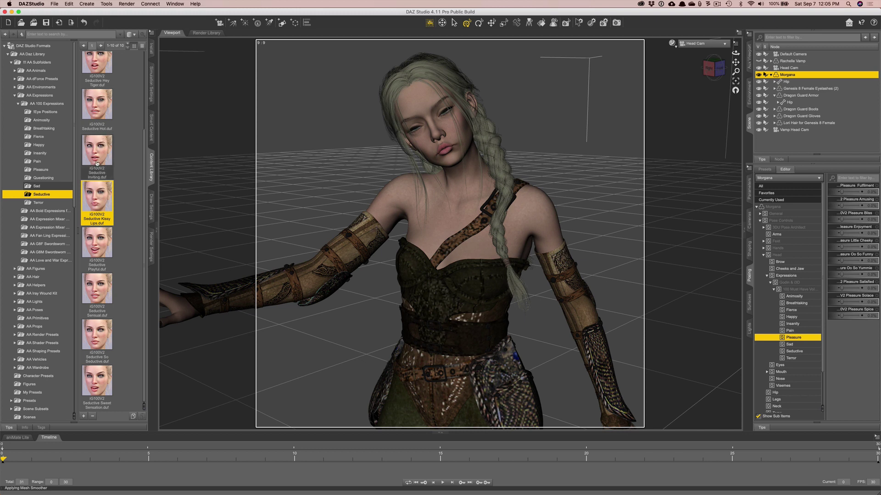
- Apply the IG100V2 Seductive Inviting expression to Morgana, followed by Seductive Hey Tiger from the same folder
double_click(97, 163)
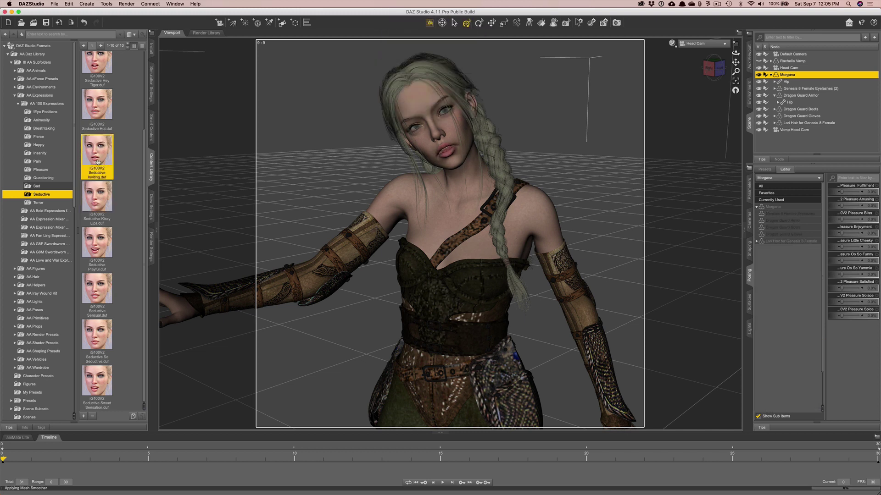
mouse_move(91, 104)
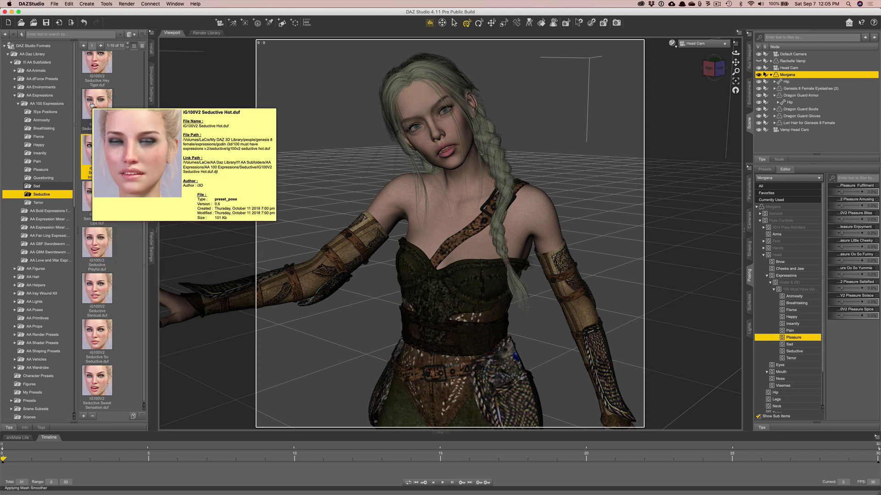
mouse_move(91, 145)
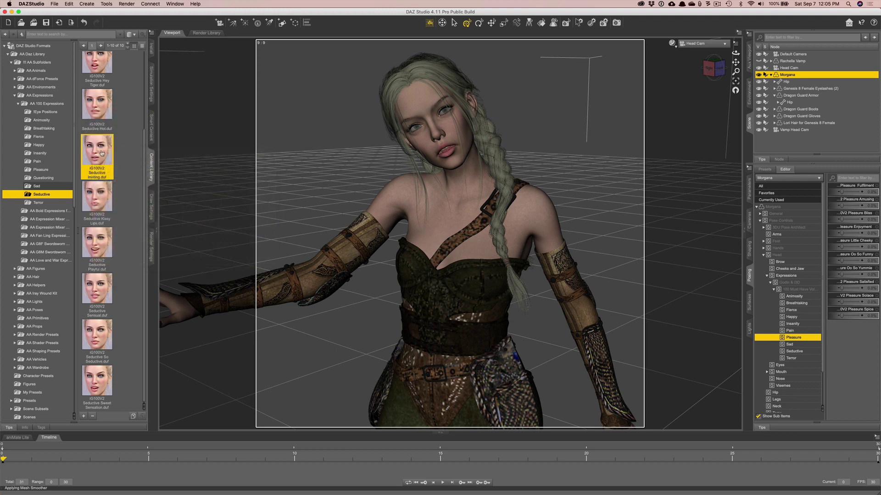
mouse_move(97, 120)
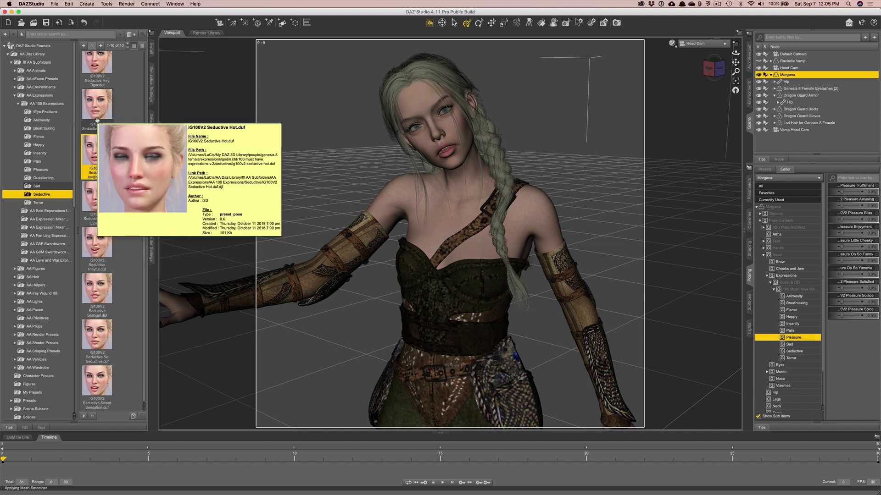
mouse_move(97, 69)
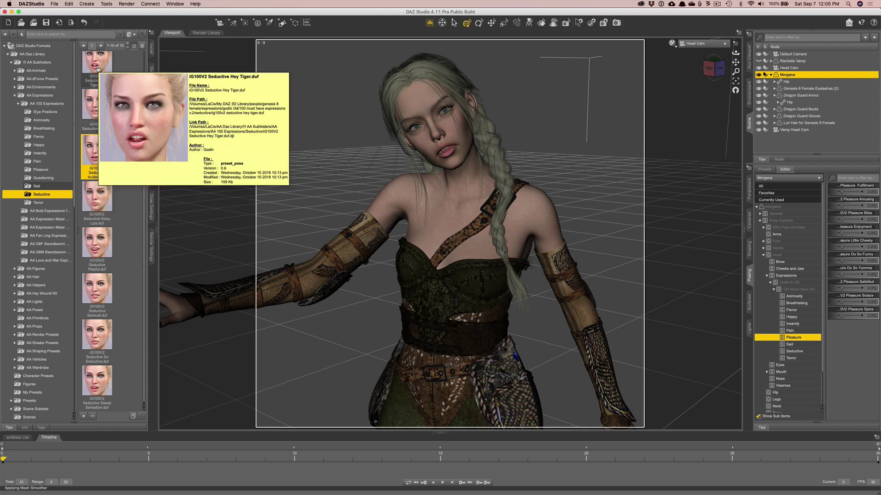
double_click(97, 64)
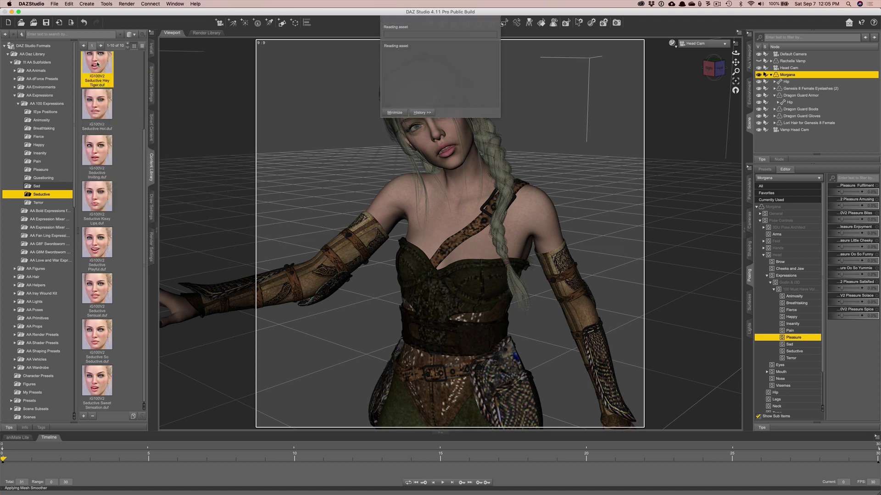